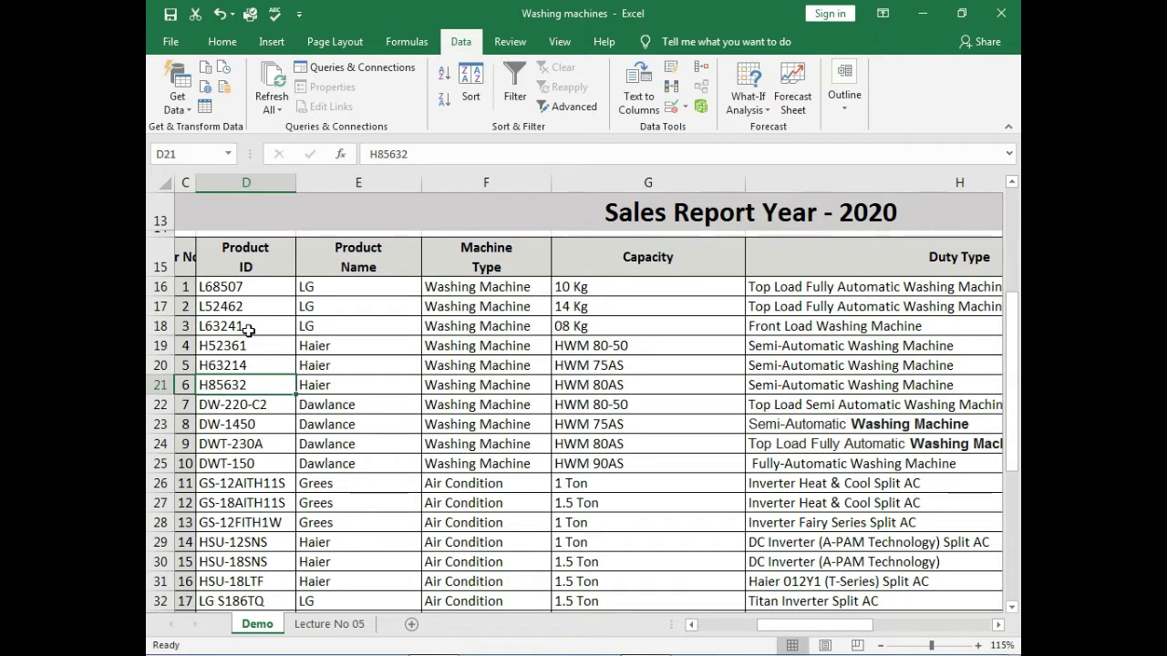
- Check row 24's DWT-230A product details, then scroll up to the product summary block
{"action": "left_click", "coordinate": [255, 403]}
{"action": "left_click", "coordinate": [239, 451]}
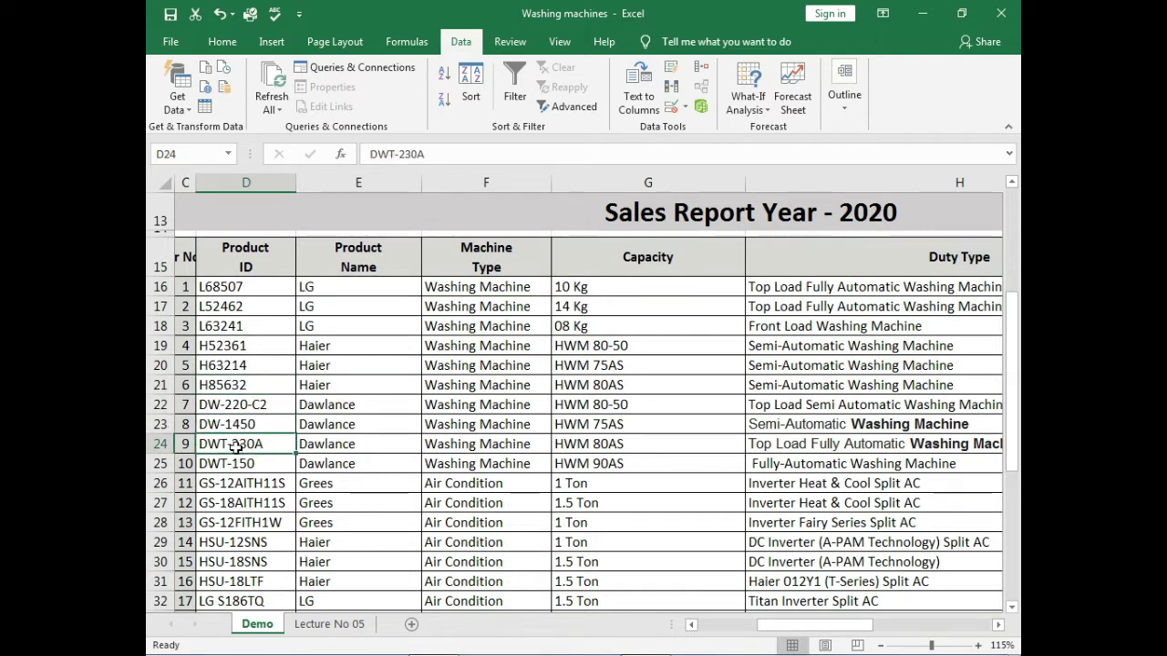
{"action": "key", "text": "Right"}
{"action": "key", "text": "Right"}
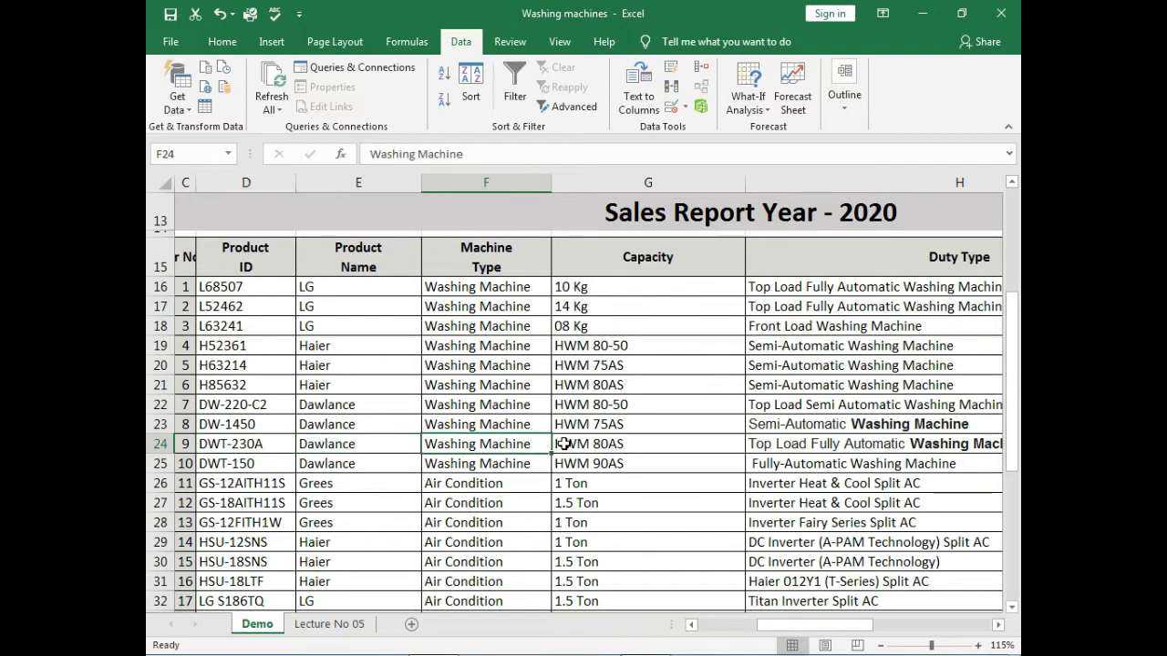
{"action": "key", "text": "Right"}
{"action": "key", "text": "Right"}
{"action": "scroll", "coordinate": [483, 432], "scroll_direction": "up", "scroll_amount": 4}
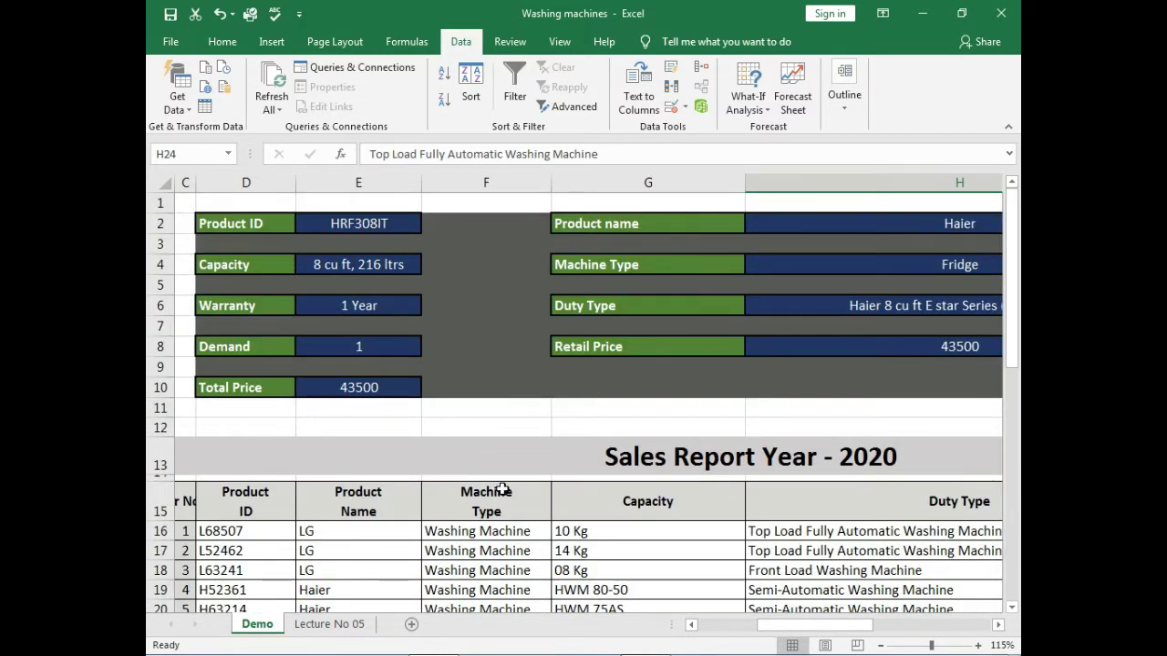
{"action": "left_click", "coordinate": [365, 223]}
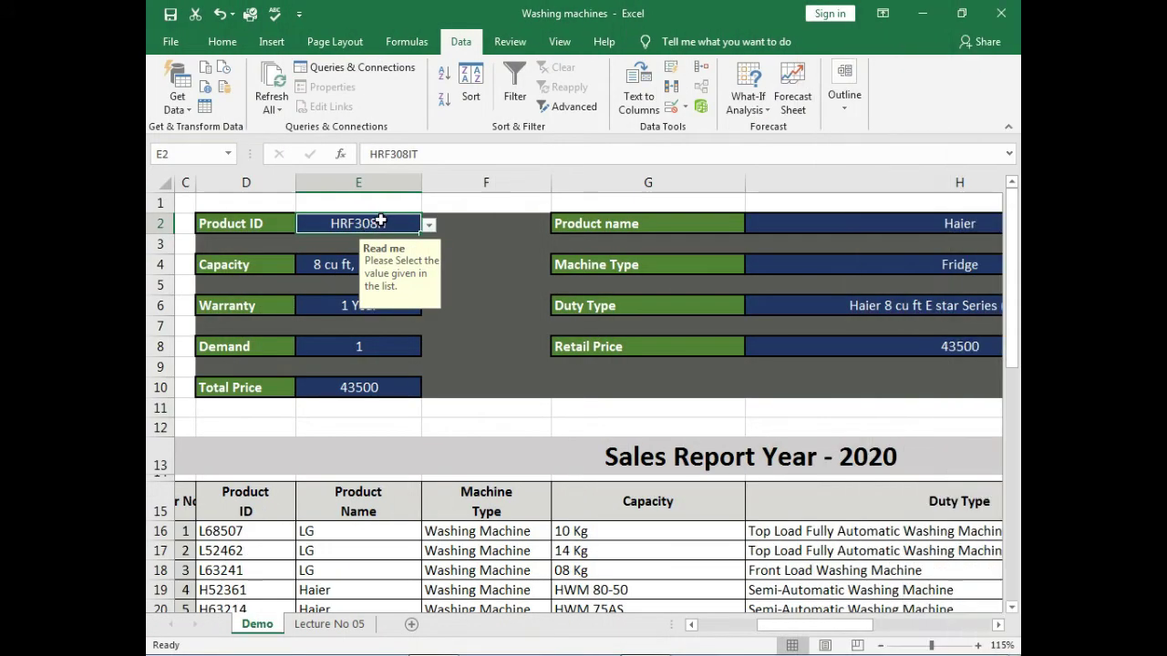
{"action": "left_click", "coordinate": [428, 228]}
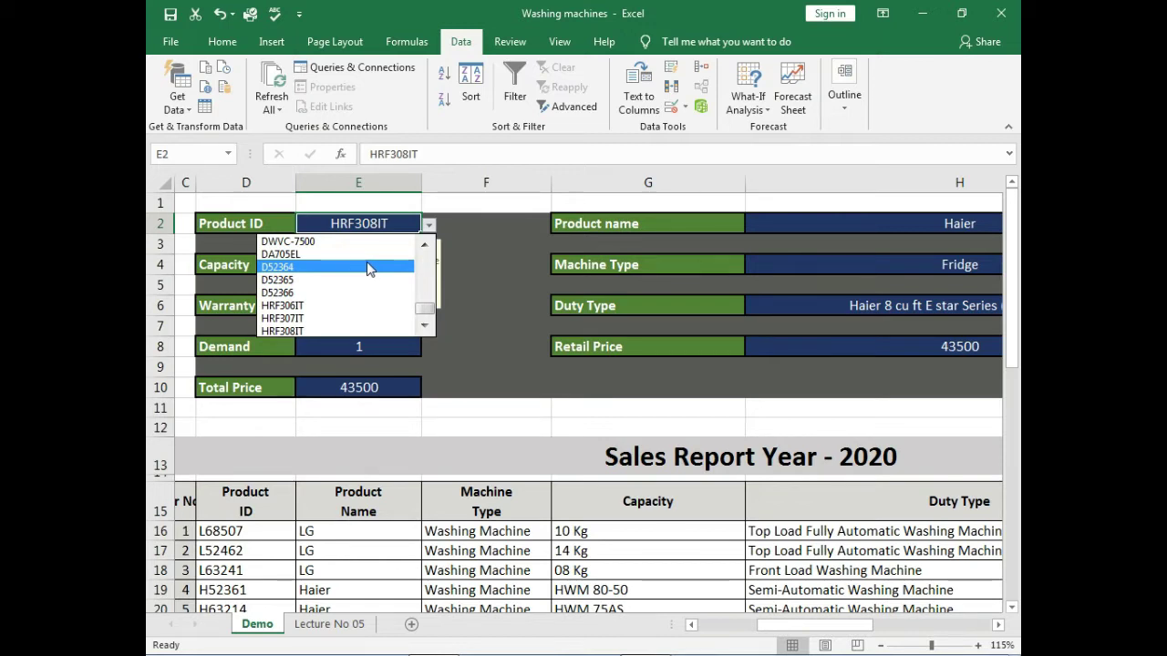
{"action": "left_click", "coordinate": [369, 226]}
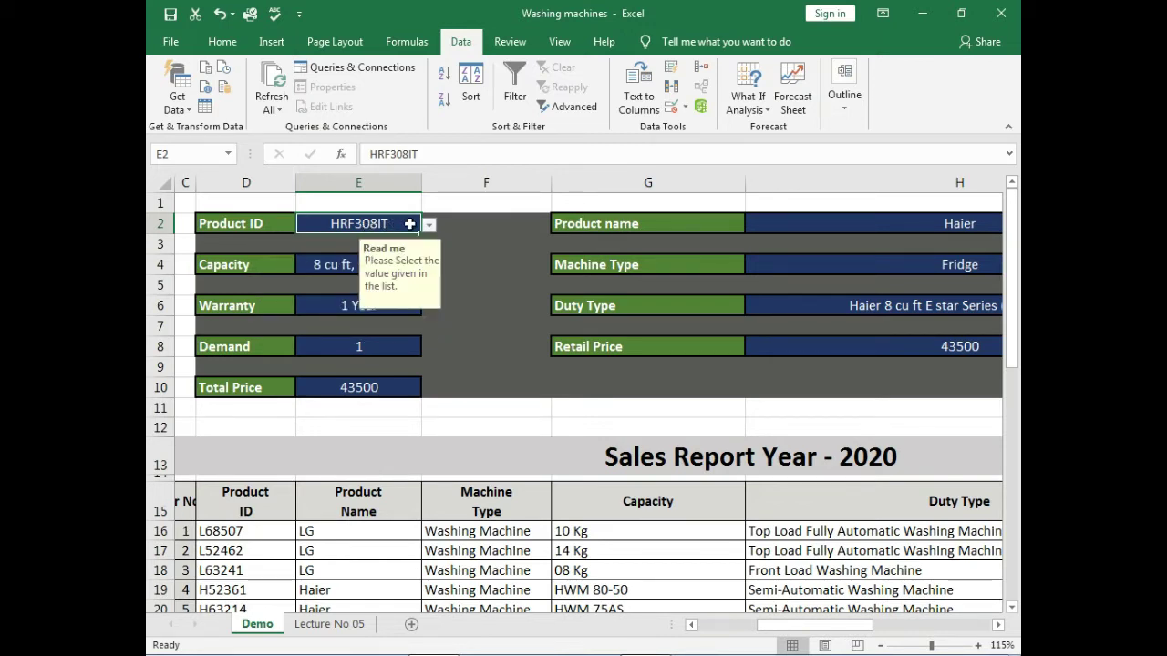
{"action": "left_click", "coordinate": [429, 225]}
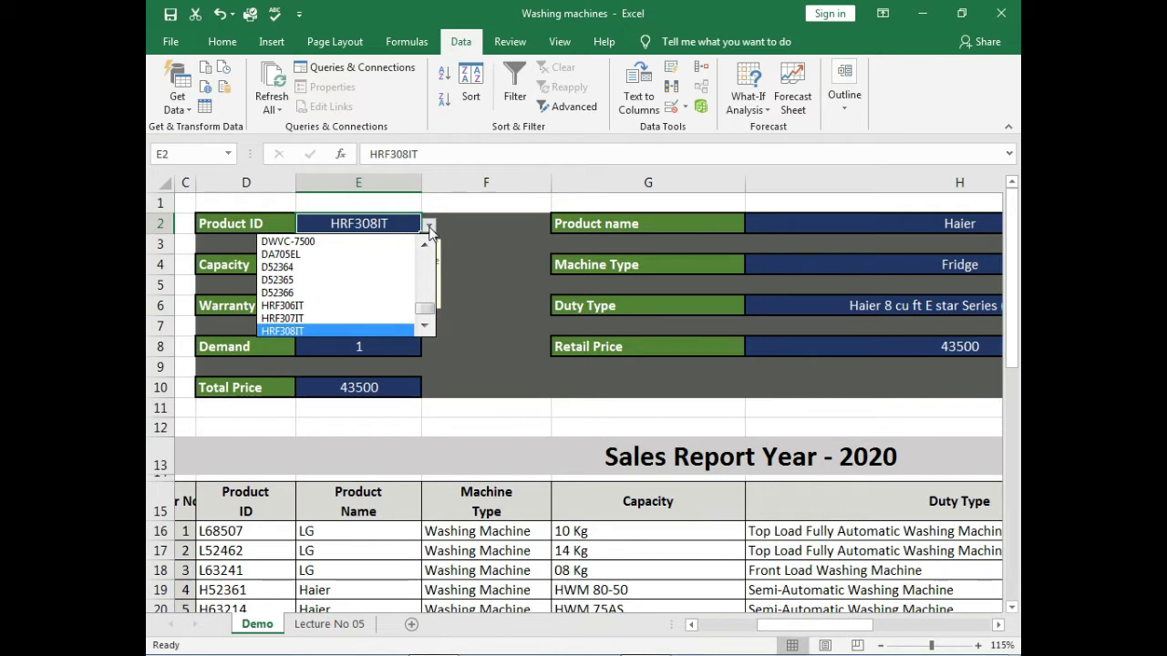
{"action": "left_click", "coordinate": [312, 308]}
{"action": "left_click", "coordinate": [428, 225]}
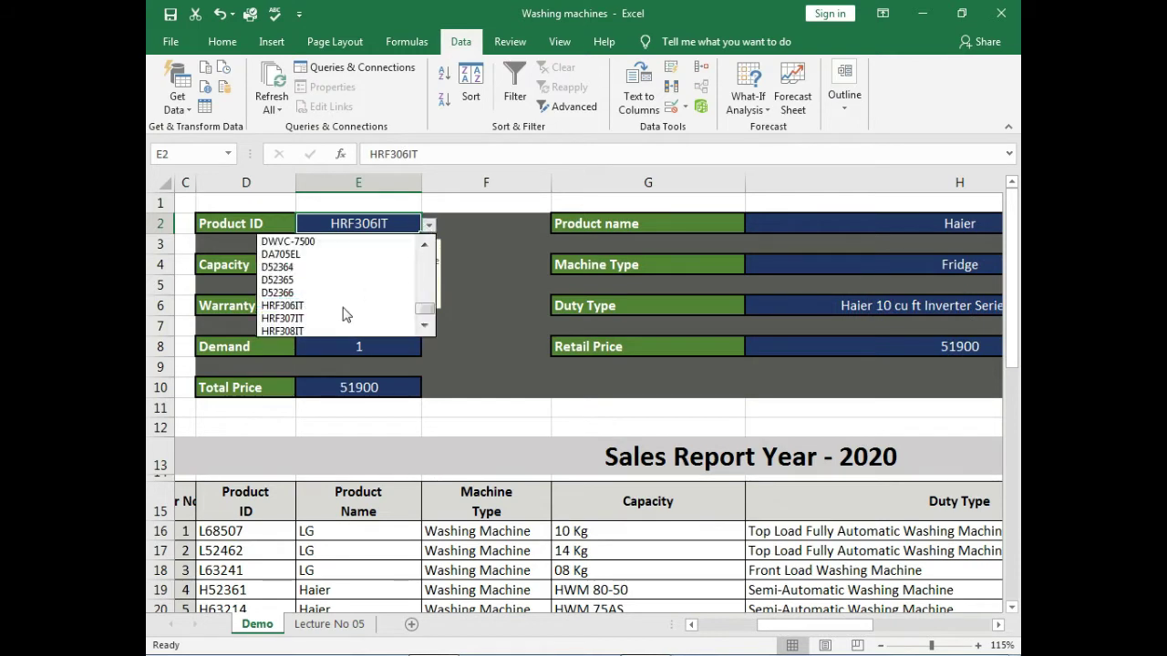
{"action": "left_click", "coordinate": [333, 319]}
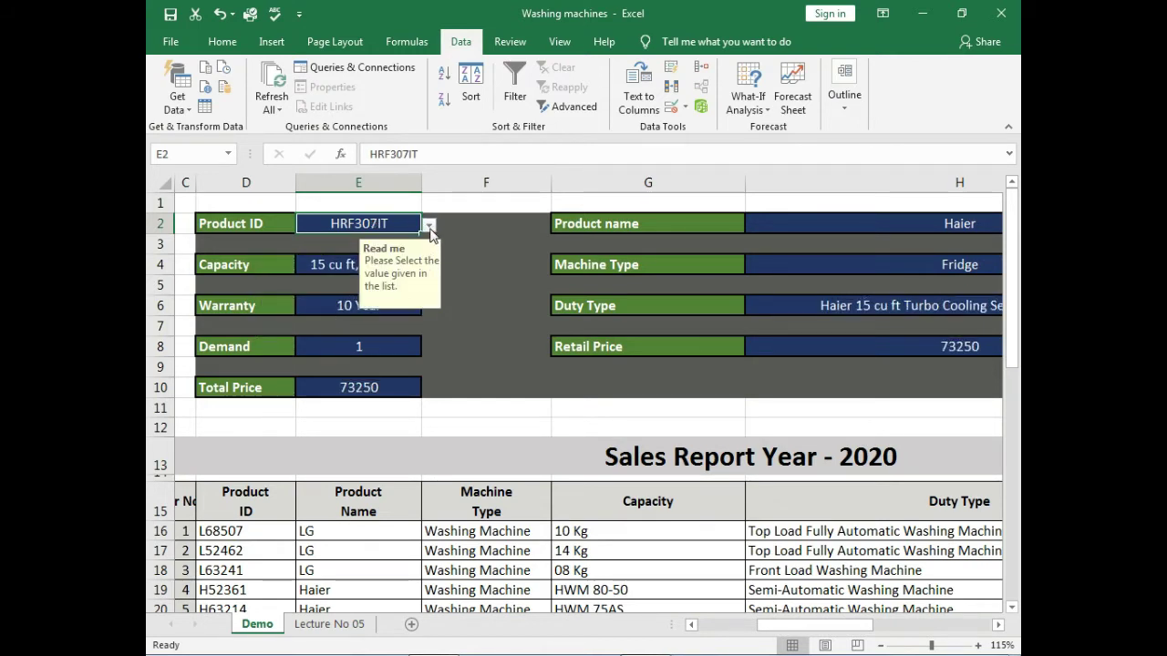
{"action": "left_click", "coordinate": [428, 226]}
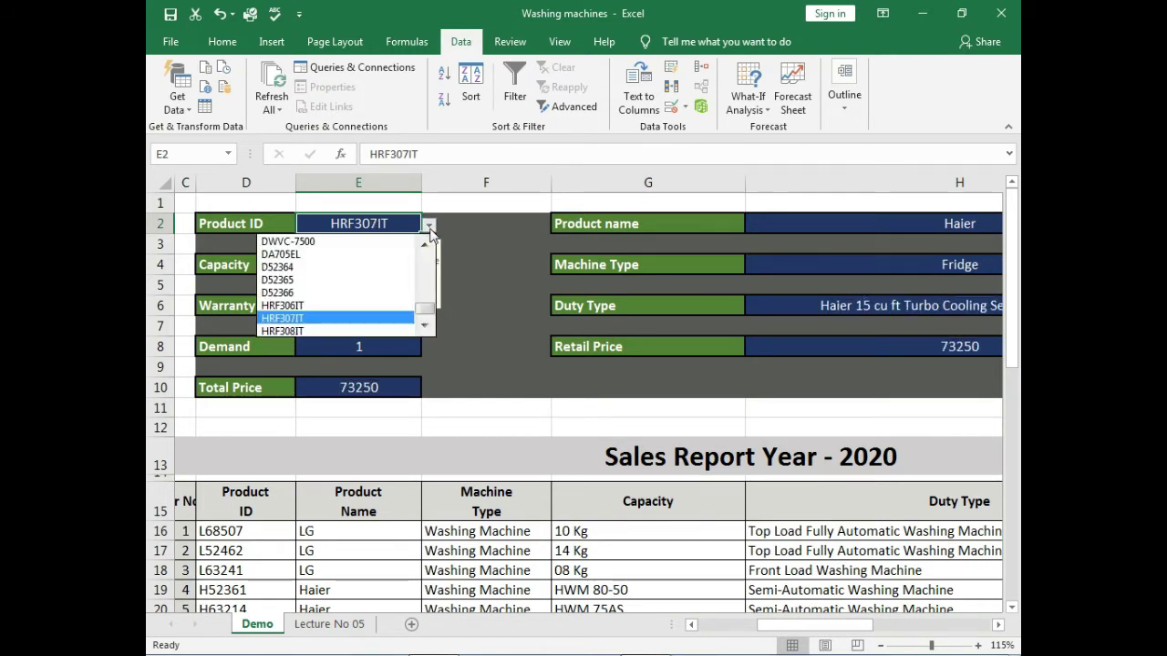
{"action": "left_click", "coordinate": [321, 307]}
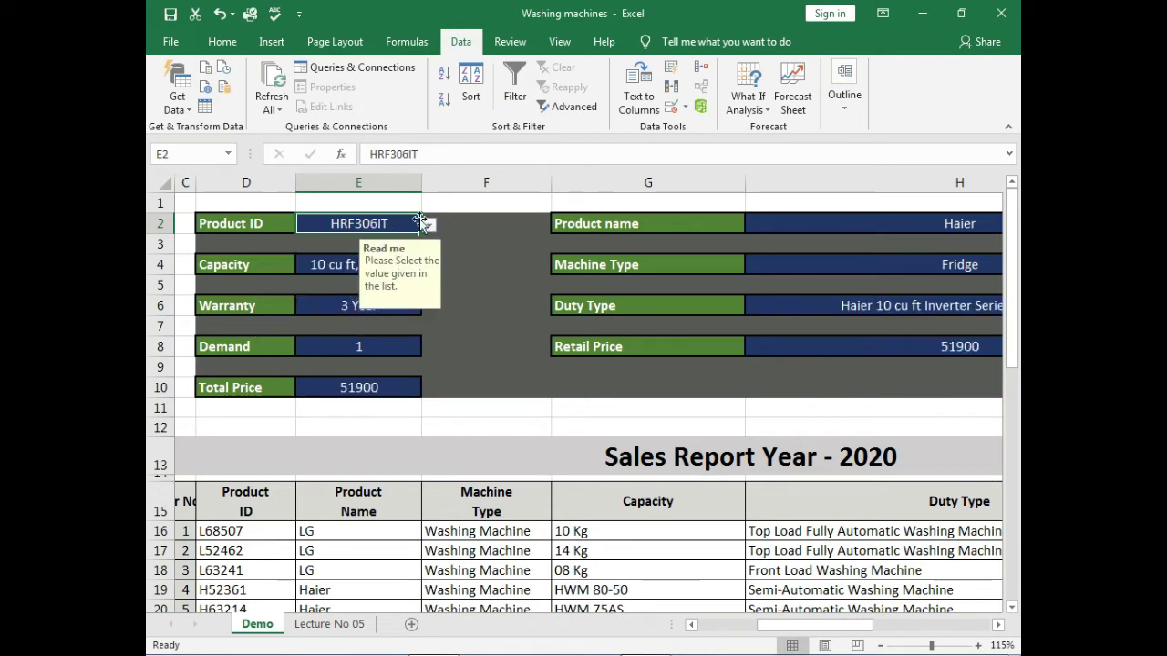
{"action": "left_click", "coordinate": [428, 226]}
{"action": "left_click", "coordinate": [355, 329]}
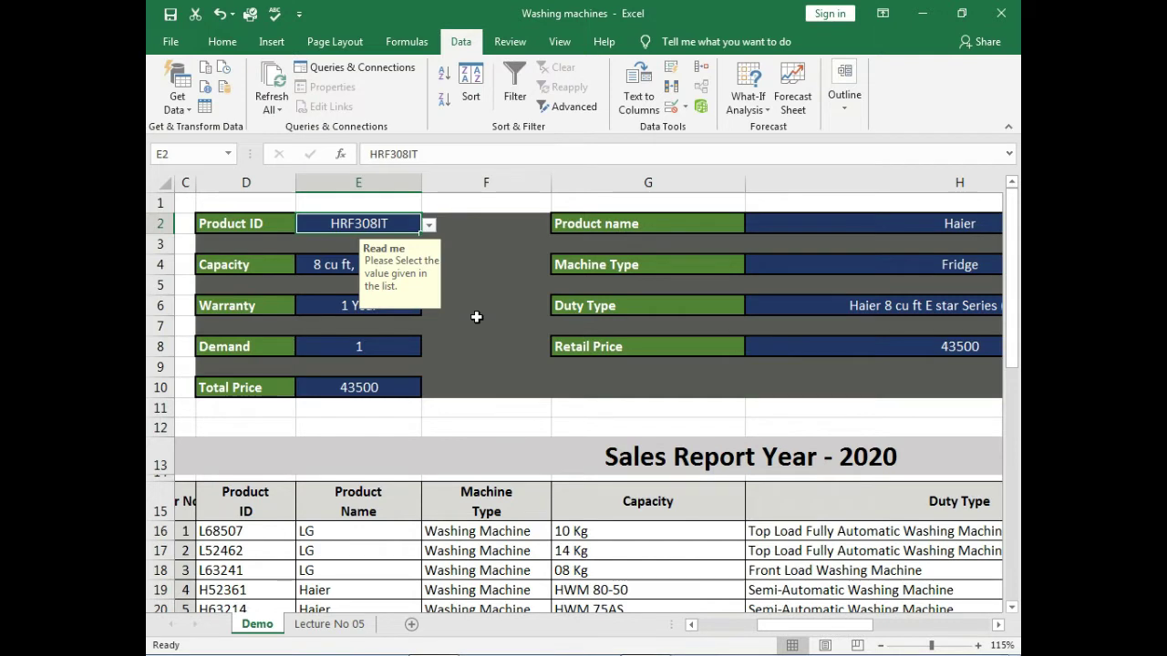
- Replace the Product ID in E2 with l68507, showing the LG 10 Kg machine at 67999
{"action": "left_click", "coordinate": [498, 272]}
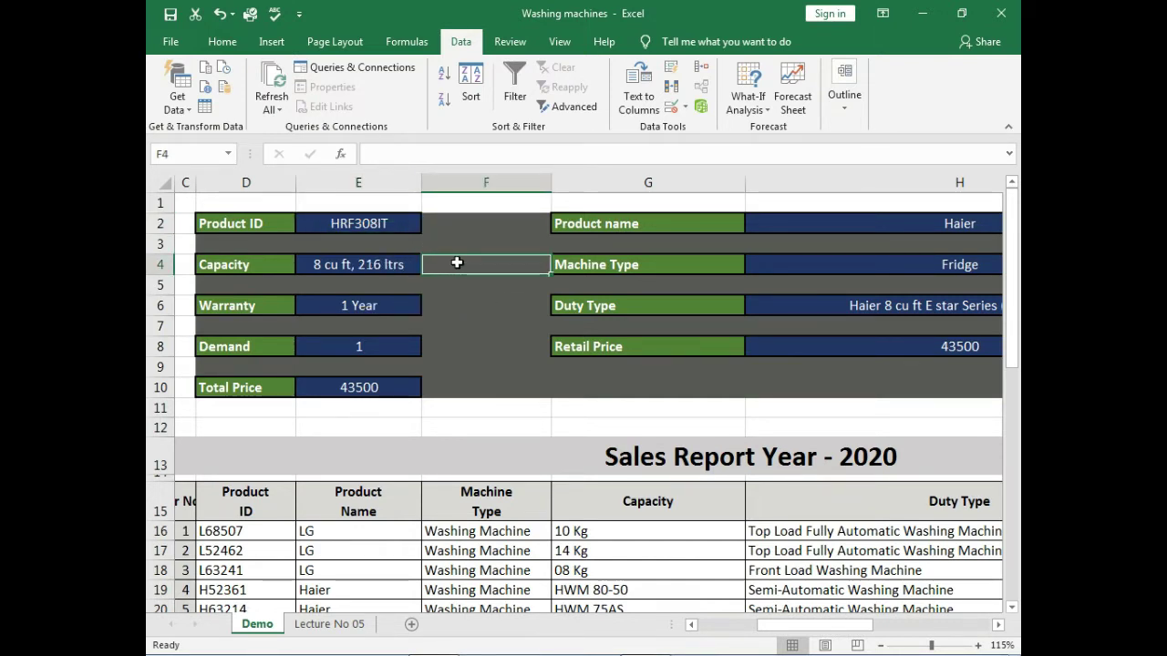
{"action": "left_click", "coordinate": [356, 226]}
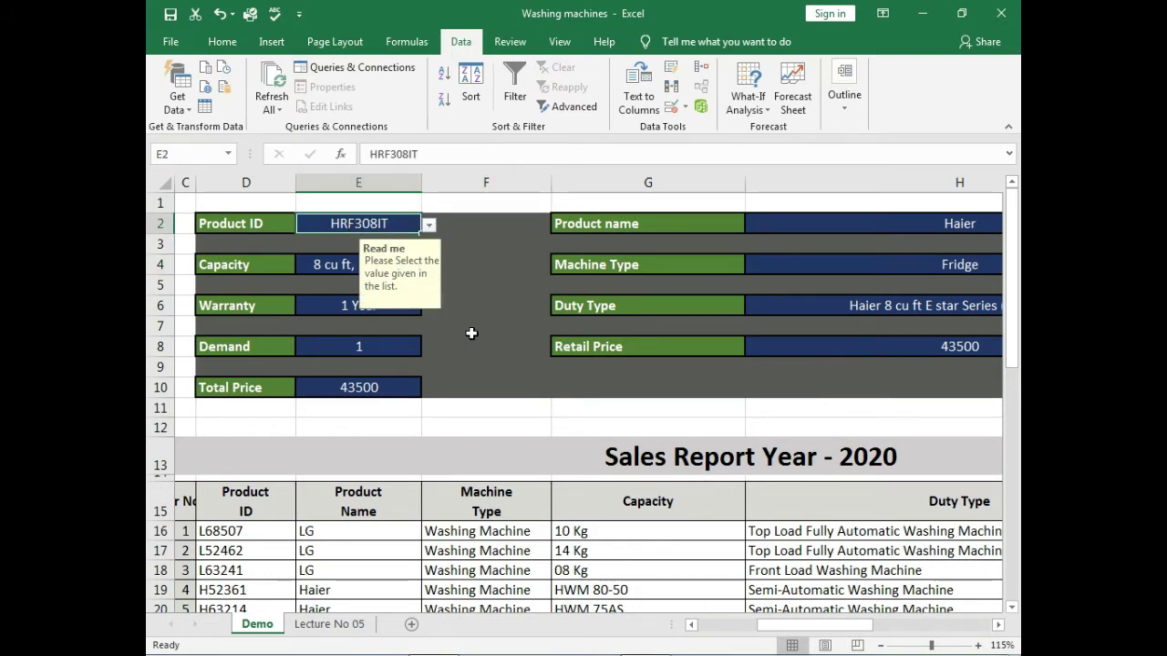
{"action": "key", "text": "BackSpace"}
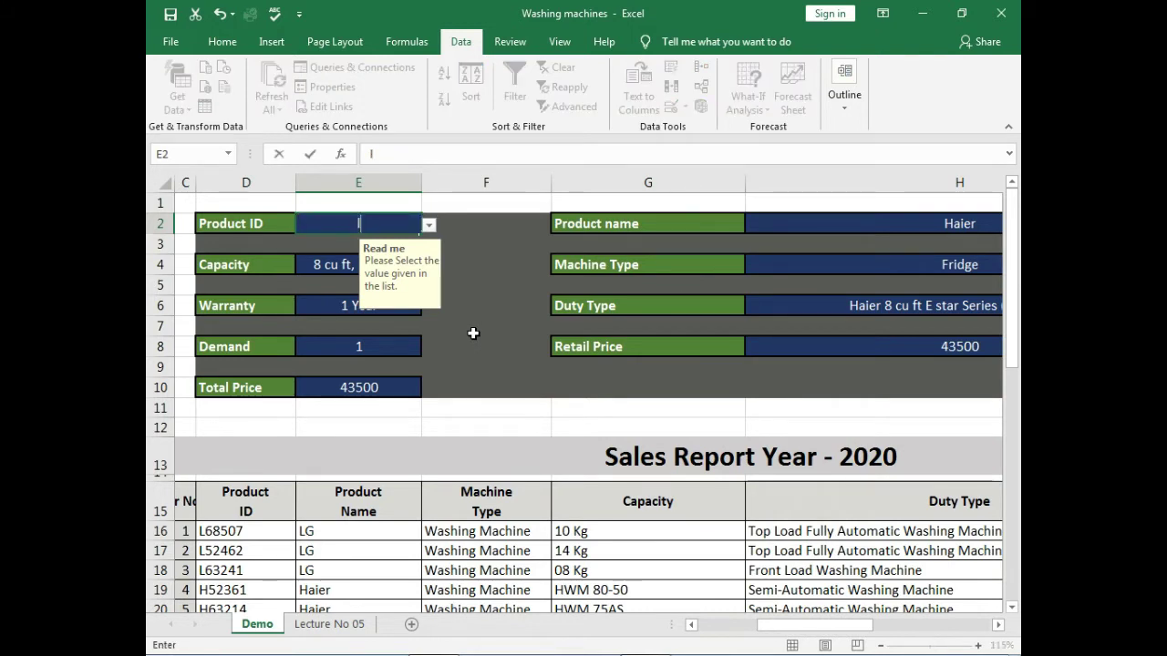
{"action": "type", "text": "6"}
{"action": "type", "text": "8507"}
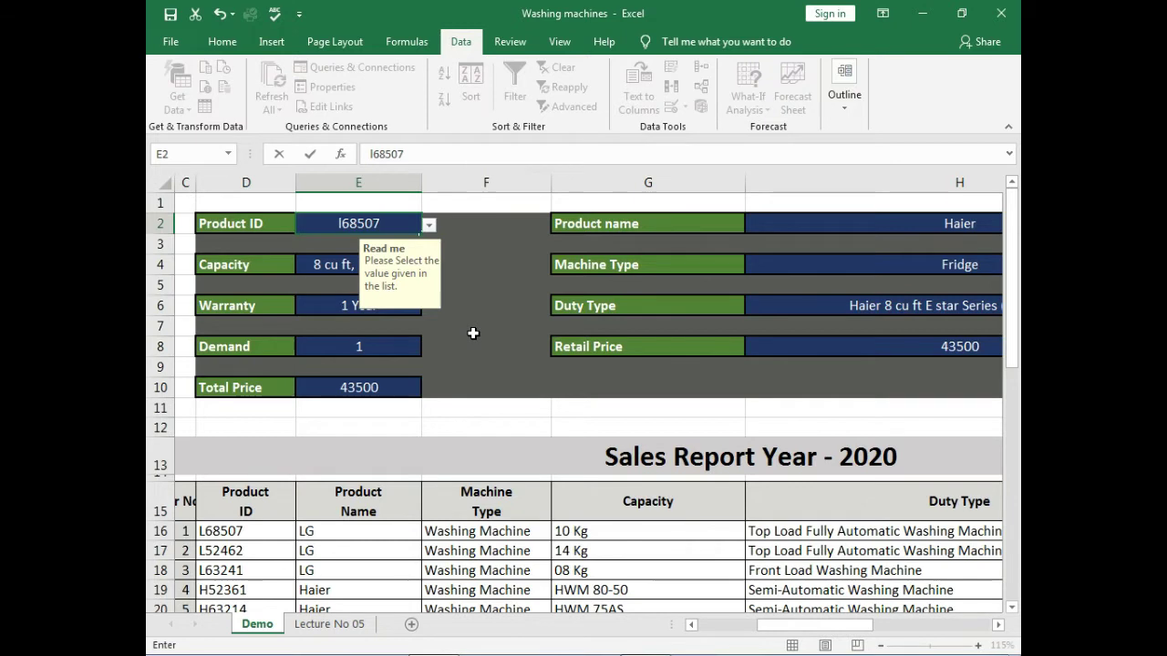
{"action": "key", "text": "Return"}
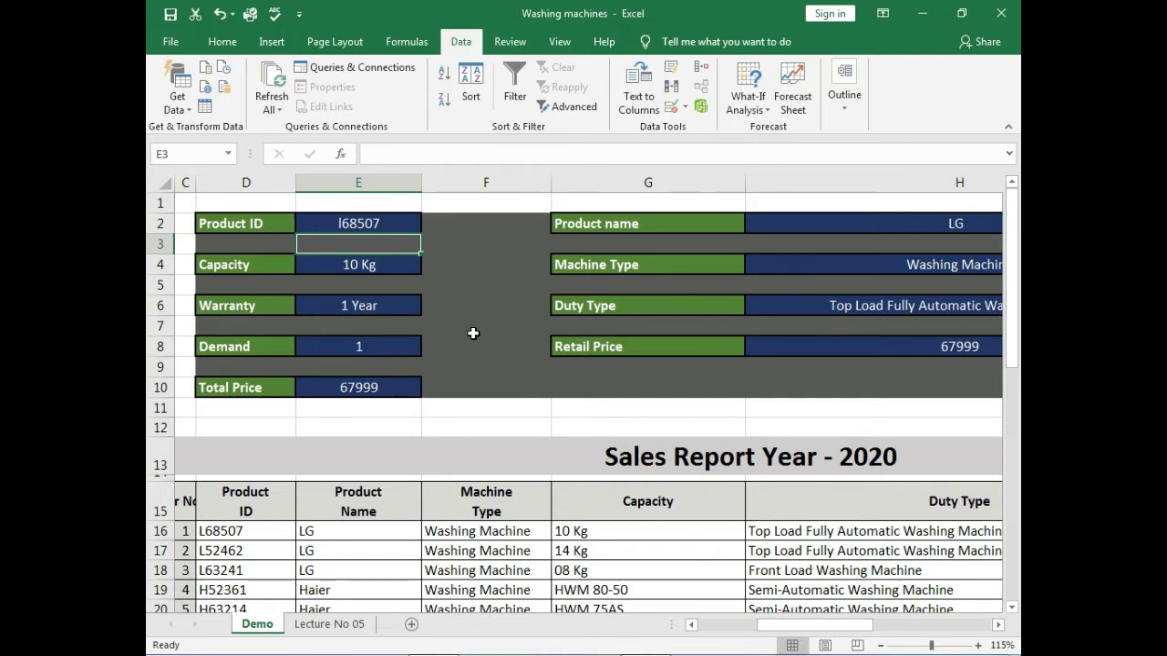
- Try the invalid ID k5236 in E2 and cancel the Sorry error, keeping l68507
{"action": "left_click", "coordinate": [394, 225]}
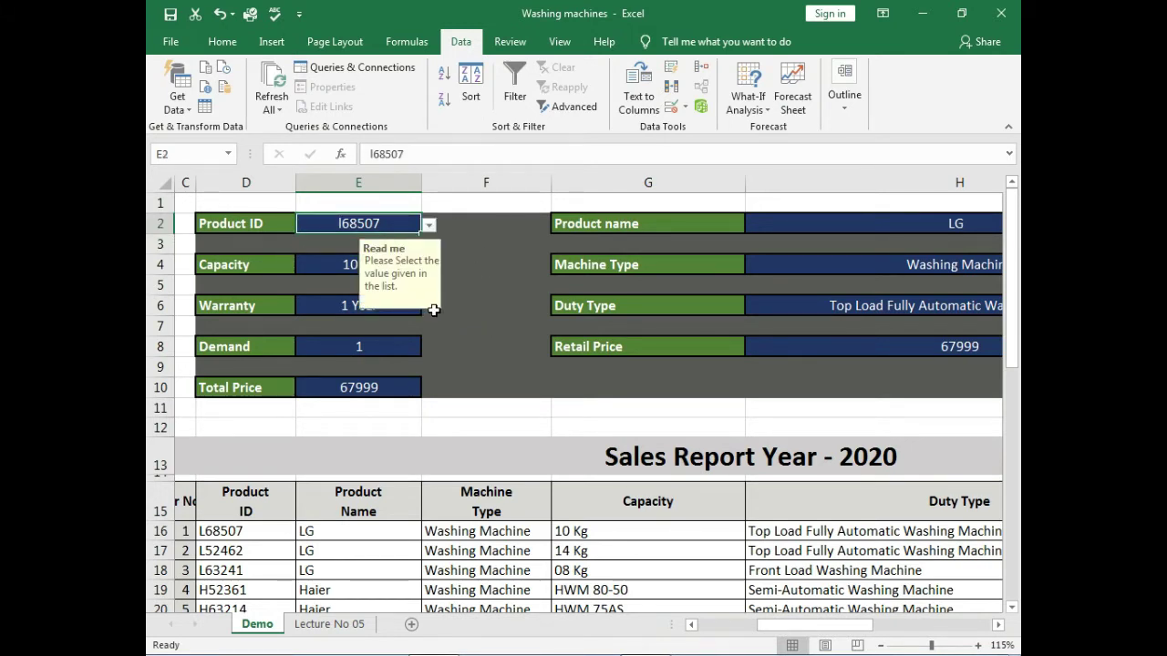
{"action": "type", "text": "k"}
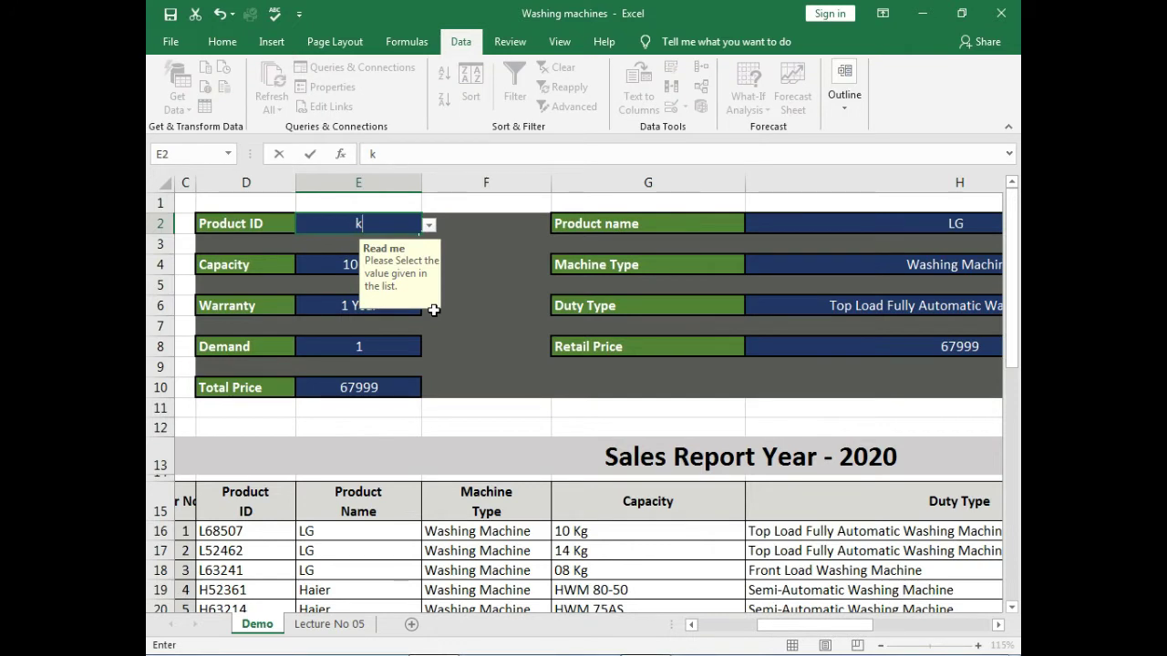
{"action": "type", "text": "5236"}
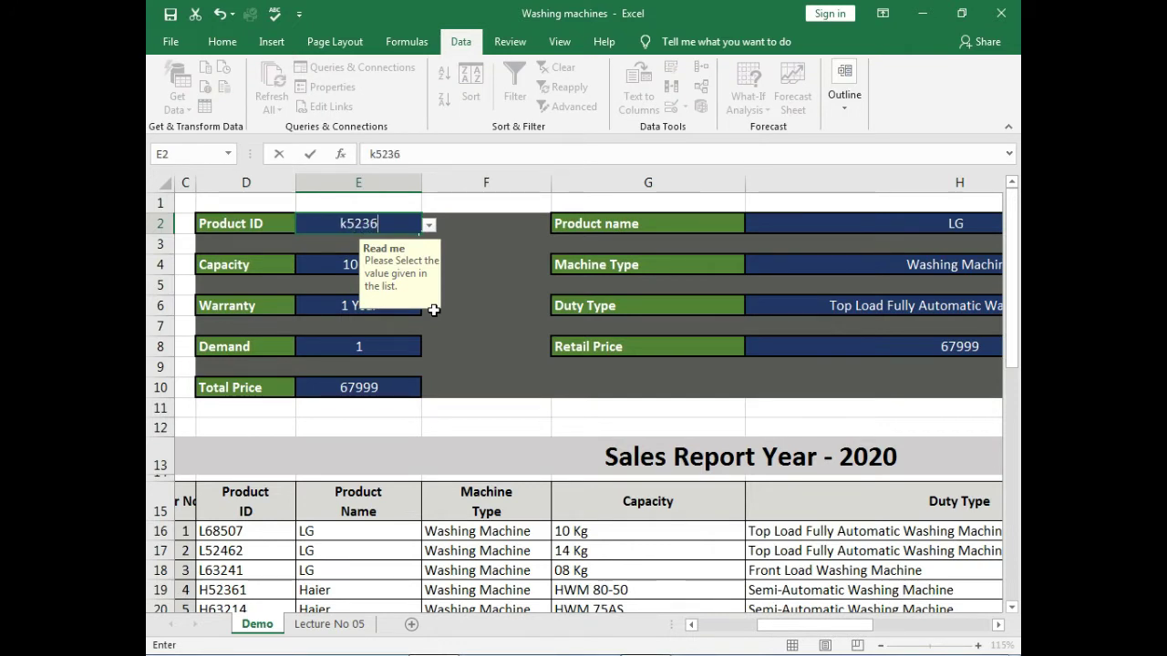
{"action": "key", "text": "Return"}
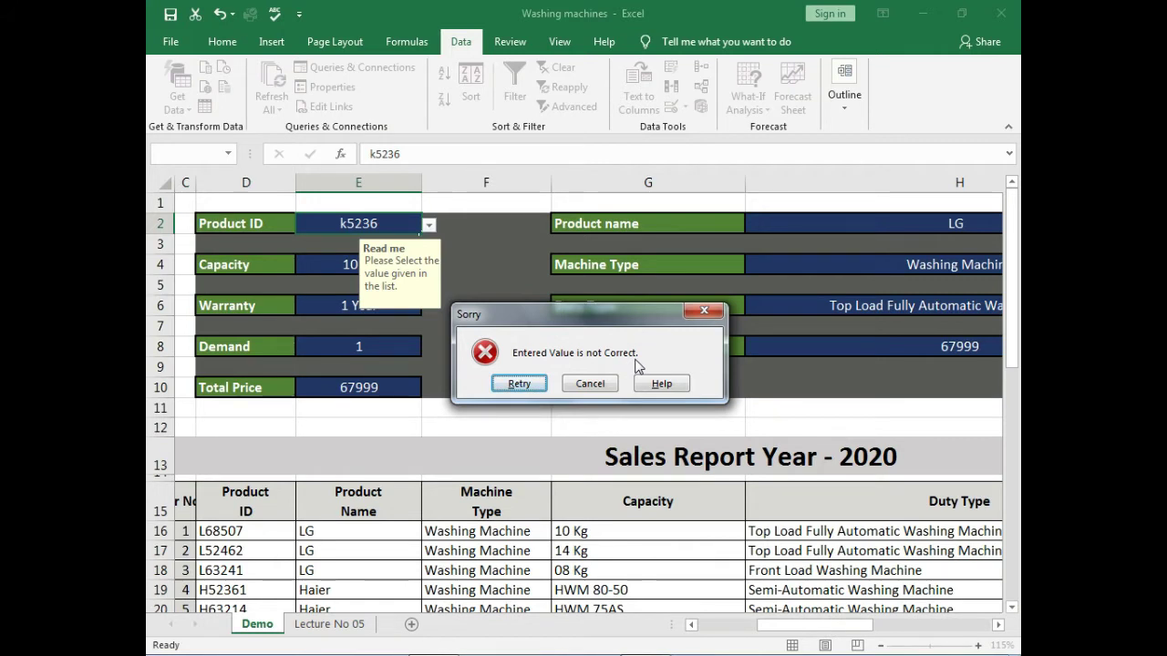
{"action": "left_click", "coordinate": [703, 310]}
{"action": "left_click", "coordinate": [501, 379]}
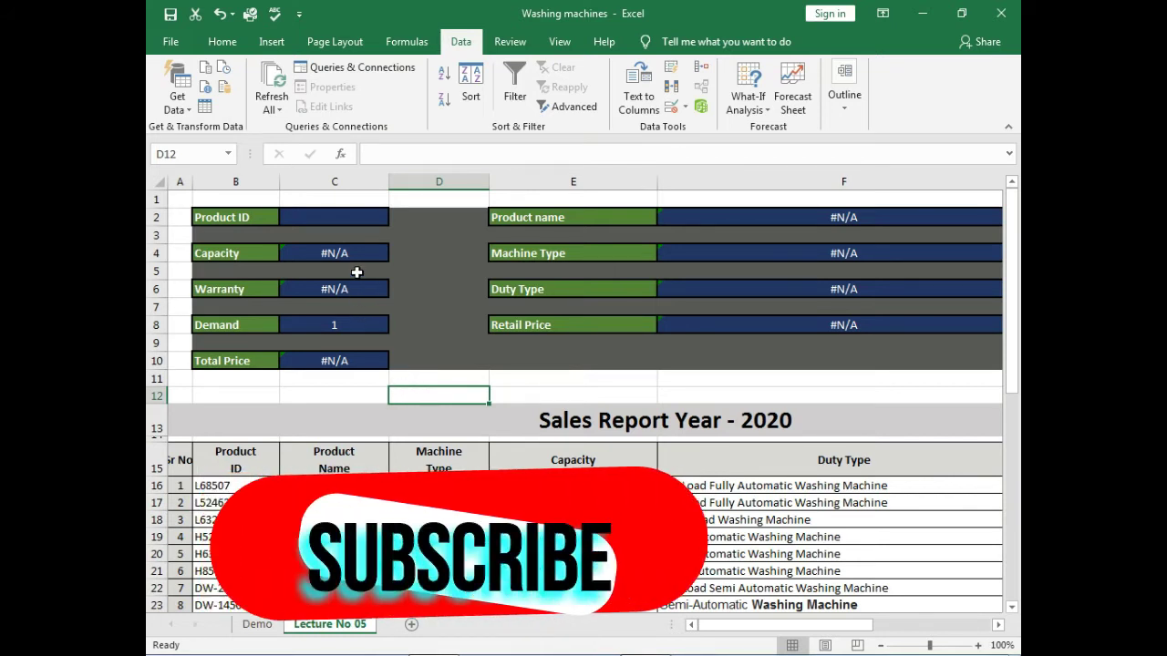
- Open Data Validation for the empty Product ID cell C2
{"action": "left_click", "coordinate": [334, 216]}
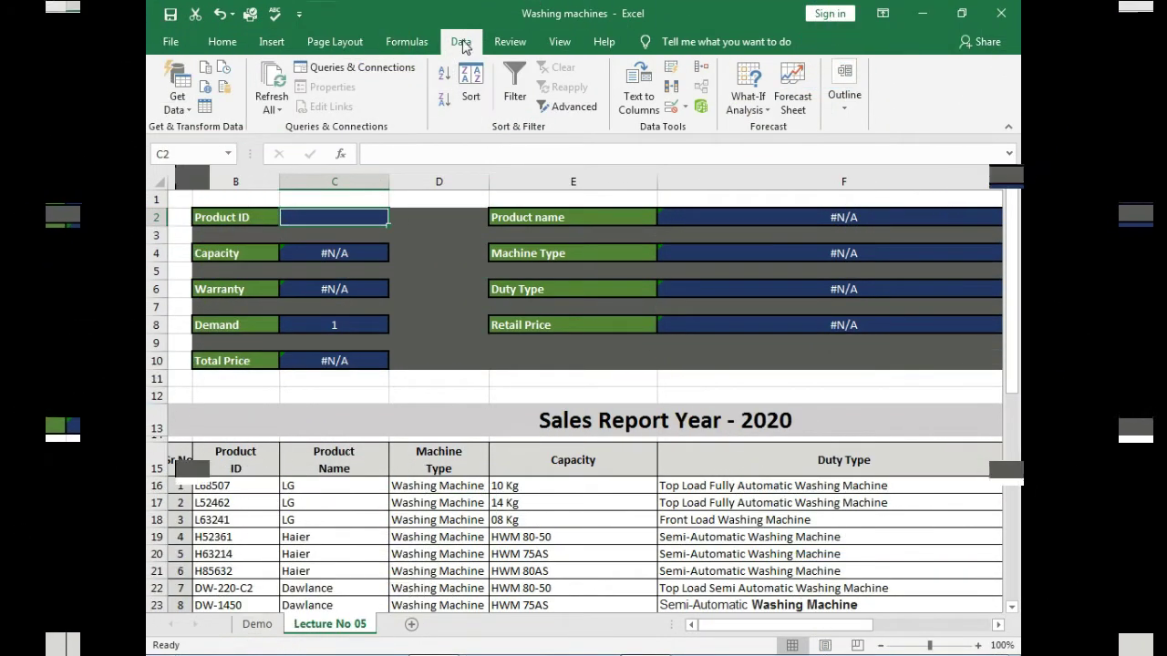
{"action": "left_click", "coordinate": [688, 107]}
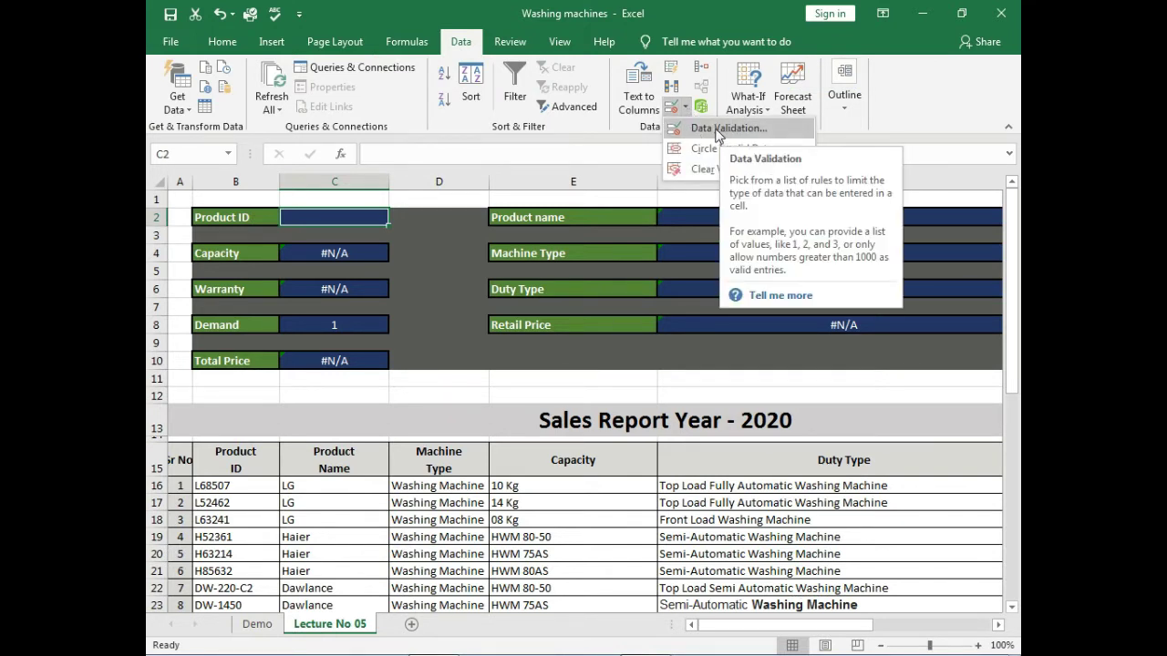
{"action": "left_click", "coordinate": [718, 134]}
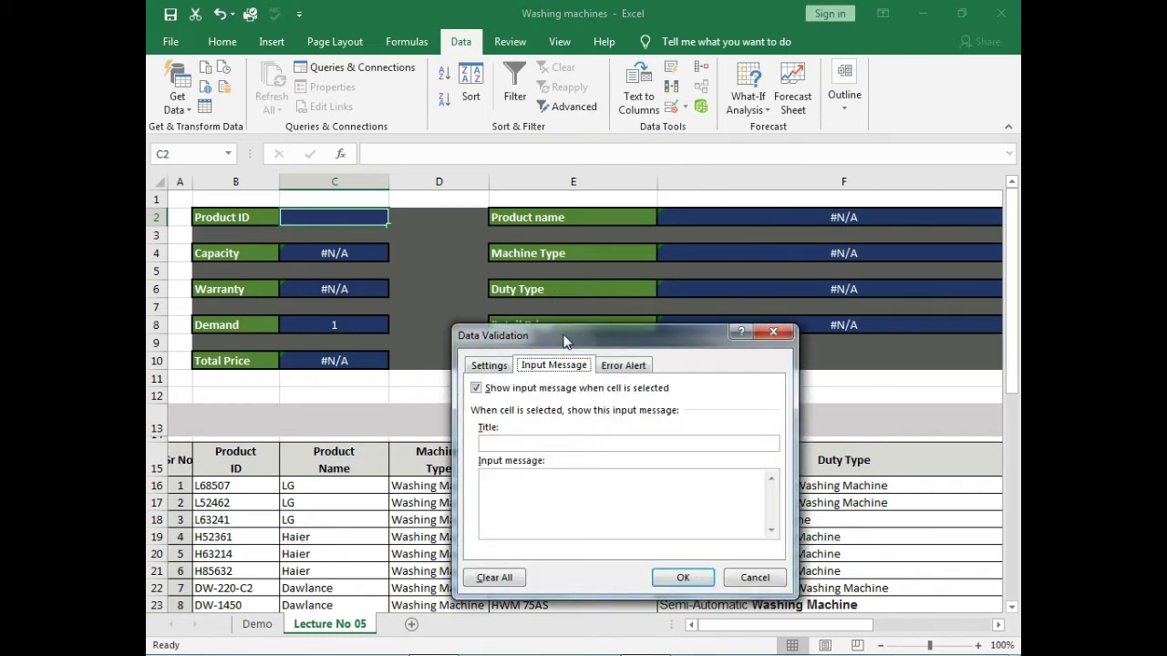
{"action": "left_click_drag", "start_coordinate": [570, 339], "coordinate": [634, 191]}
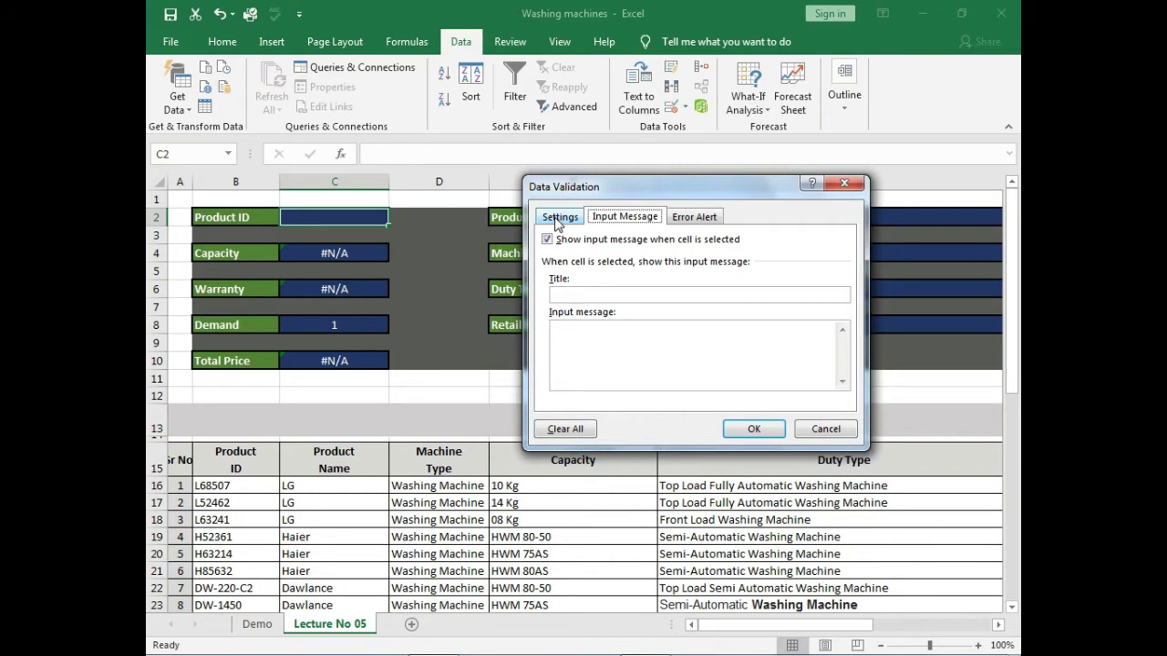
- Allow a List sourced from the product IDs starting at B16 (=$B$16:$B$49)
{"action": "left_click", "coordinate": [558, 219]}
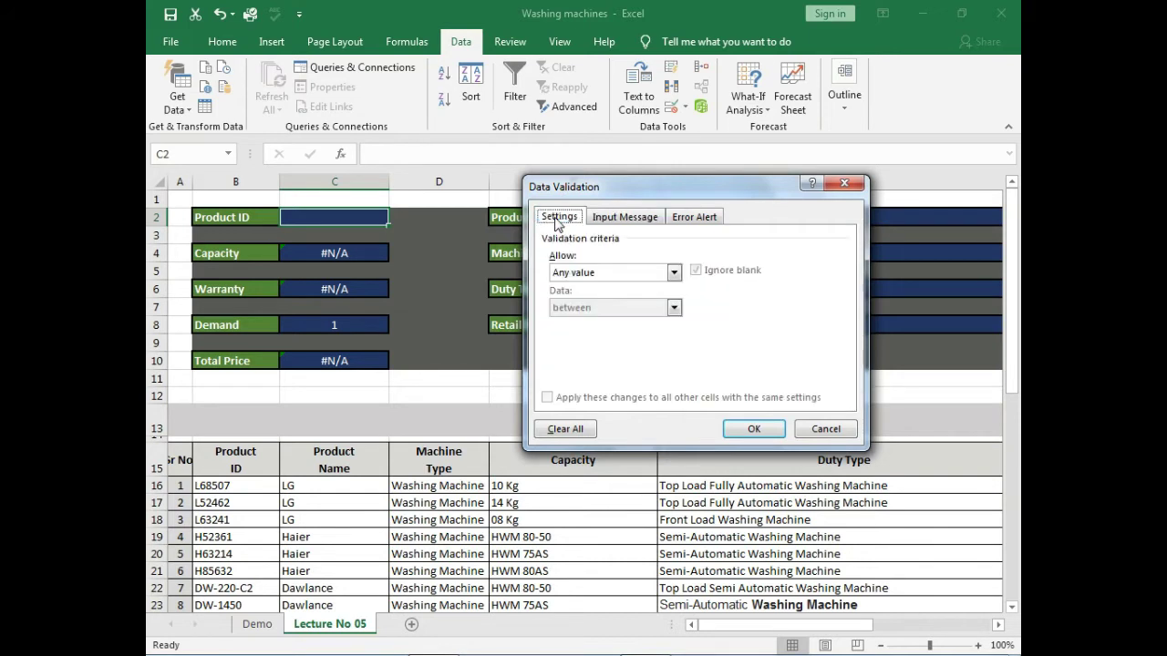
{"action": "left_click", "coordinate": [586, 276]}
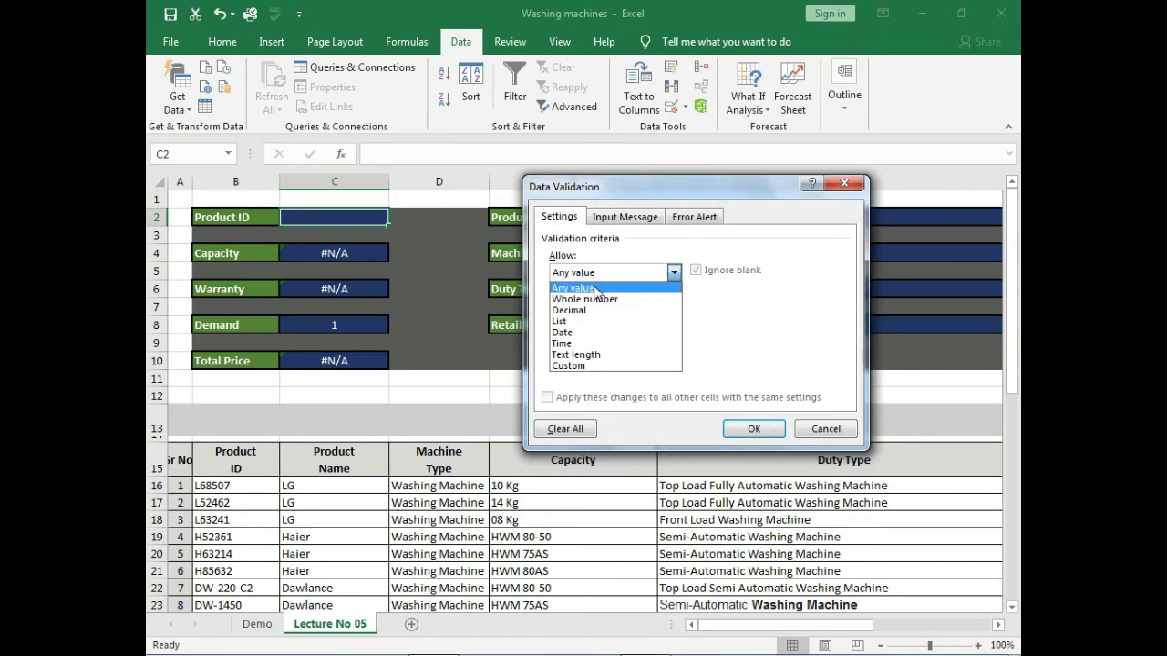
{"action": "left_click", "coordinate": [565, 322]}
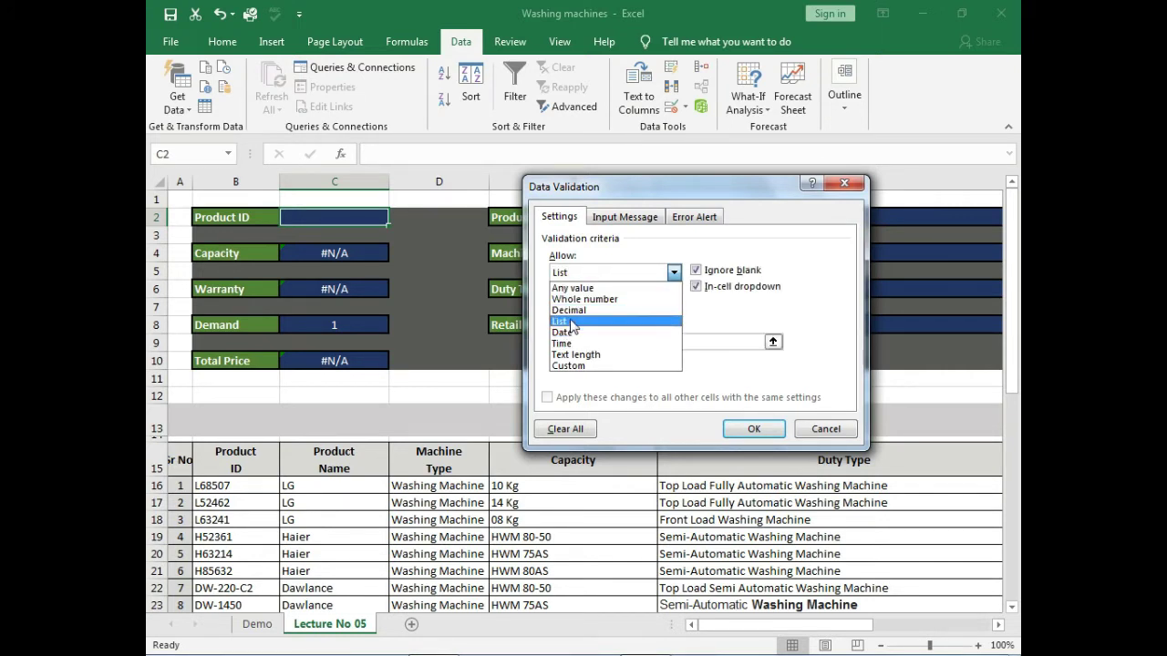
{"action": "left_click", "coordinate": [570, 323]}
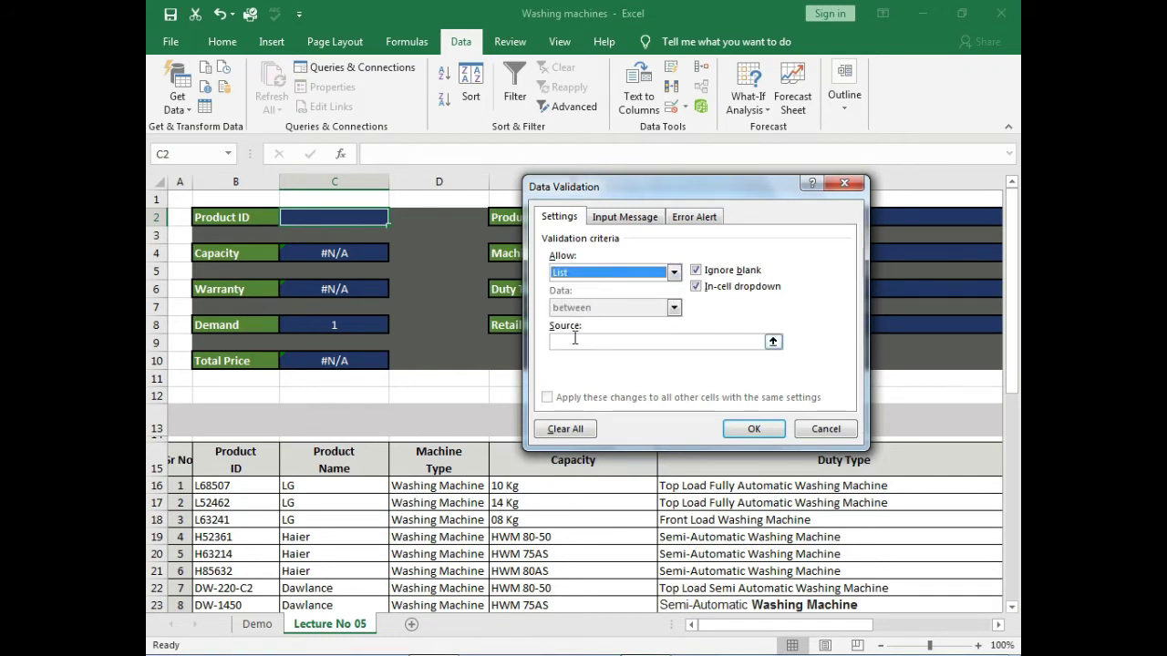
{"action": "left_click", "coordinate": [574, 340]}
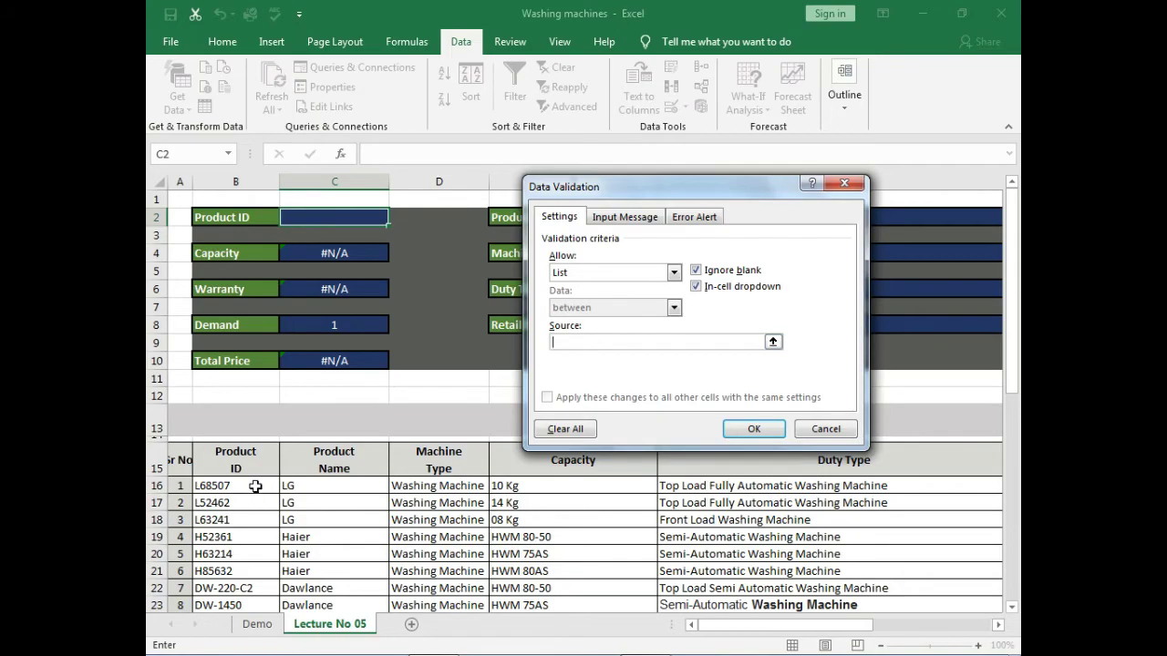
{"action": "left_click_drag", "start_coordinate": [253, 488], "coordinate": [252, 609]}
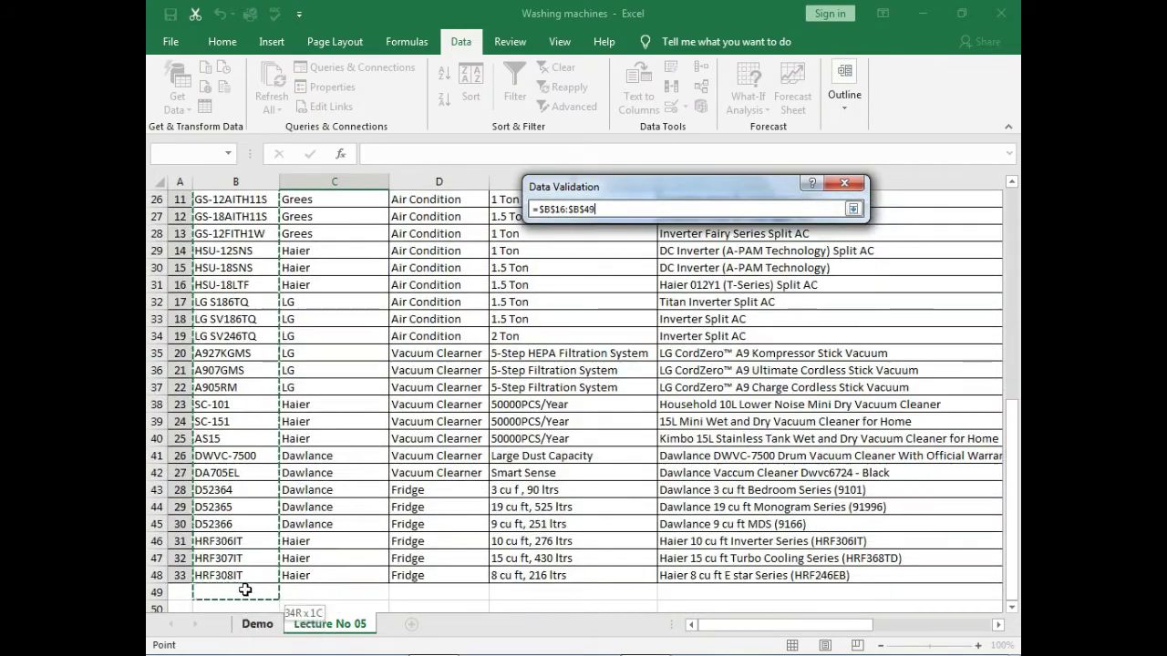
{"action": "left_click_drag", "start_coordinate": [253, 610], "coordinate": [248, 575]}
{"action": "left_click", "coordinate": [853, 209]}
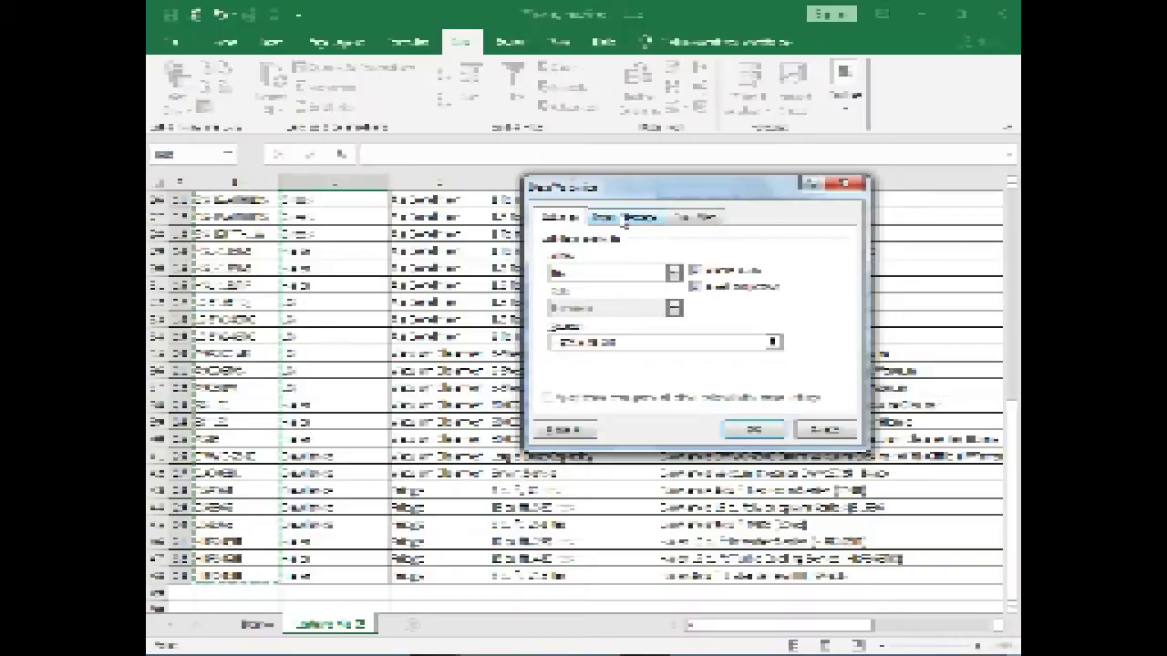
- Add input title 'Please Read me' with message 'Please Select the value given in the list.'
{"action": "left_click", "coordinate": [627, 218]}
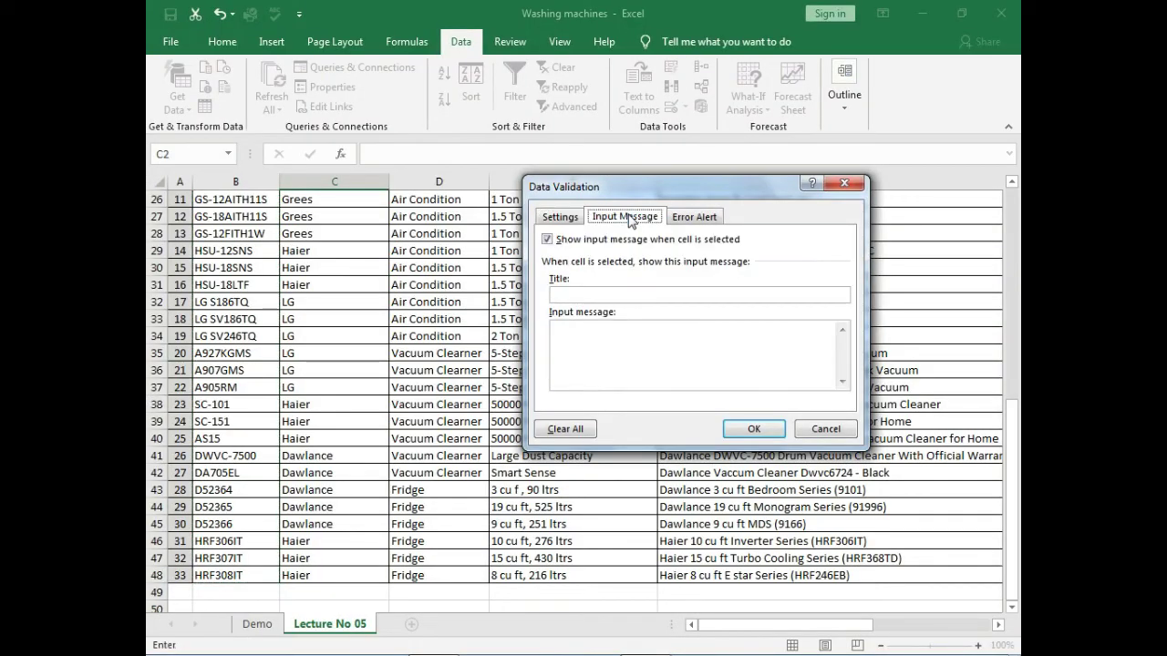
{"action": "left_click", "coordinate": [609, 294]}
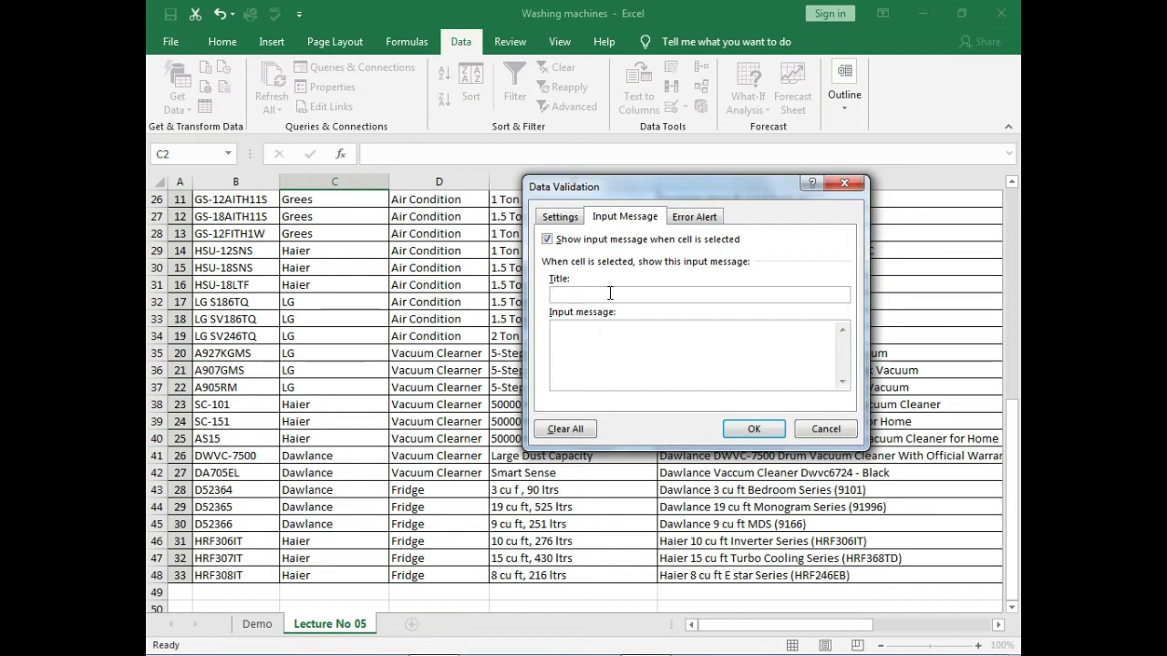
{"action": "type", "text": "Please Read me"}
{"action": "left_click", "coordinate": [610, 345]}
{"action": "type", "text": "Please Select the value given in the list."}
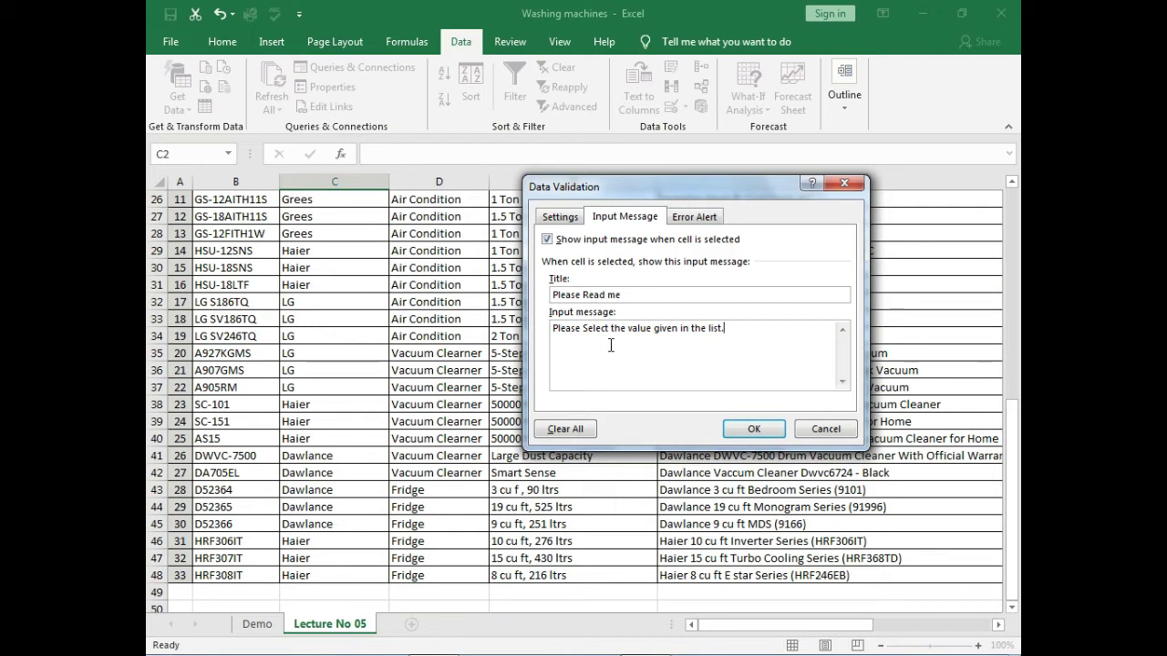
{"action": "left_click", "coordinate": [693, 220]}
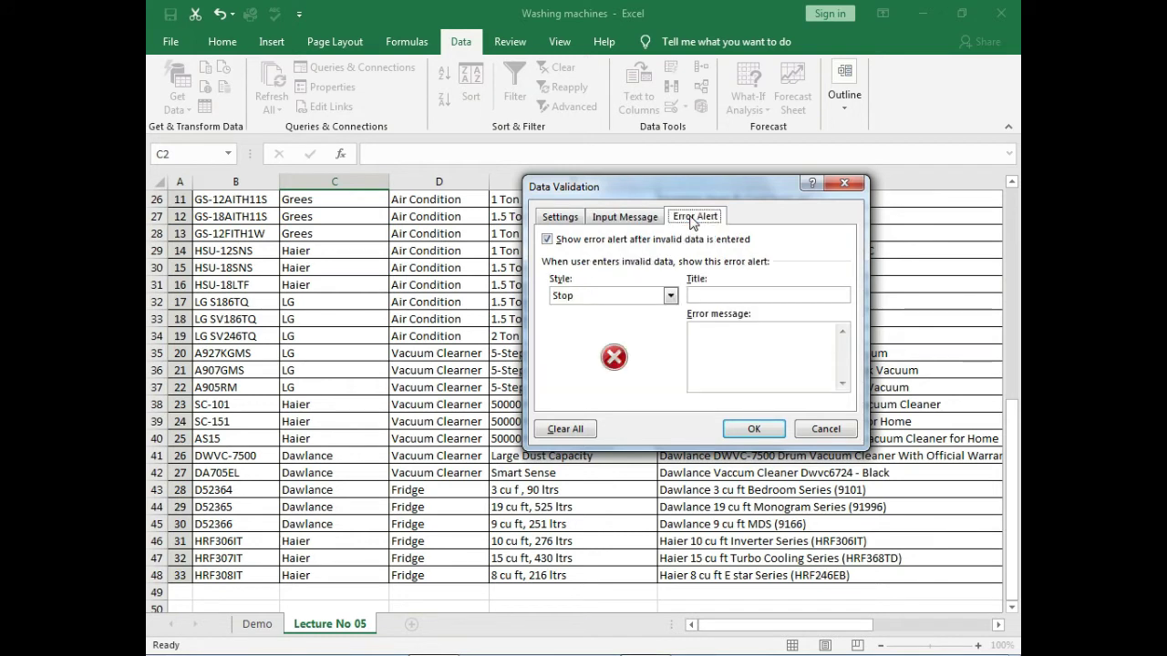
- Add Stop alert 'Sorry' reading 'Your Entered Value is not correct.' and apply the validation
{"action": "left_click", "coordinate": [740, 293]}
{"action": "type", "text": "Sorry"}
{"action": "key", "text": "Tab"}
{"action": "type", "text": "Your Entered Value is not correct."}
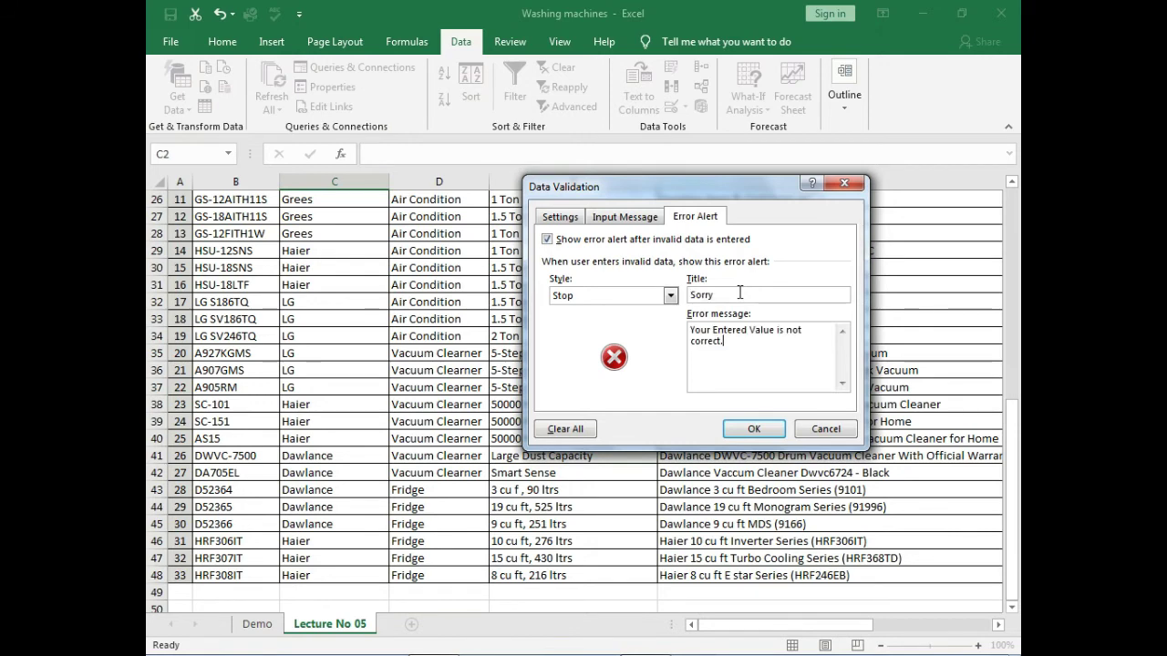
{"action": "left_click", "coordinate": [754, 430]}
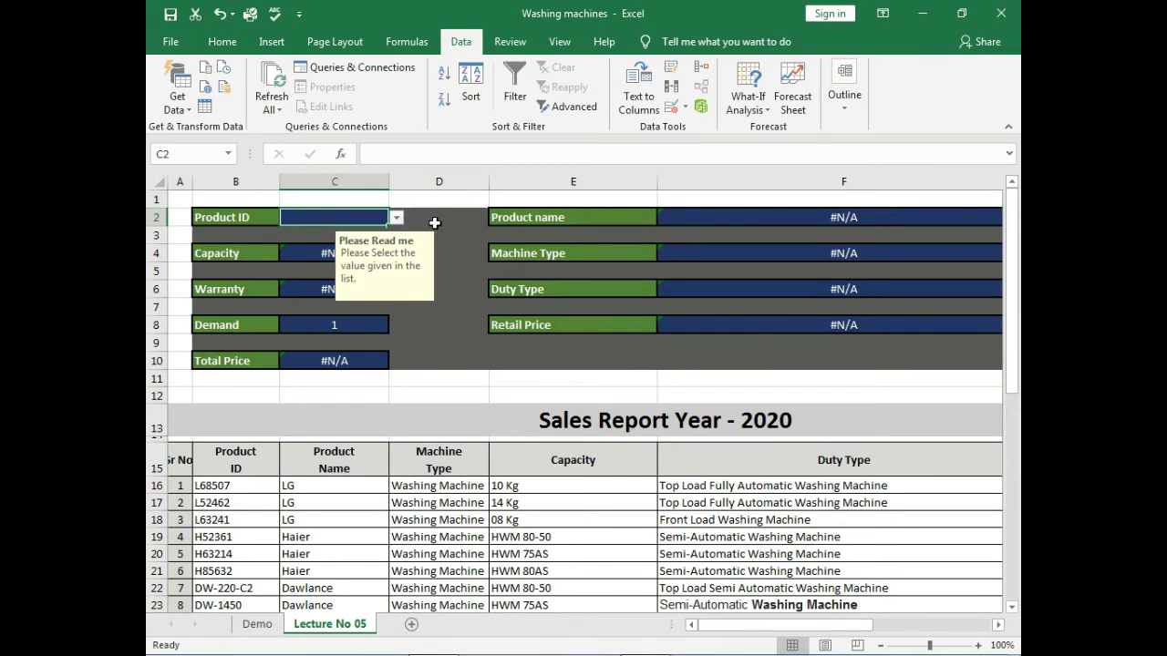
- Reselect C2 to show its 'Please Read me' prompt and open its product ID dropdown
{"action": "left_click", "coordinate": [434, 221]}
{"action": "left_click", "coordinate": [368, 216]}
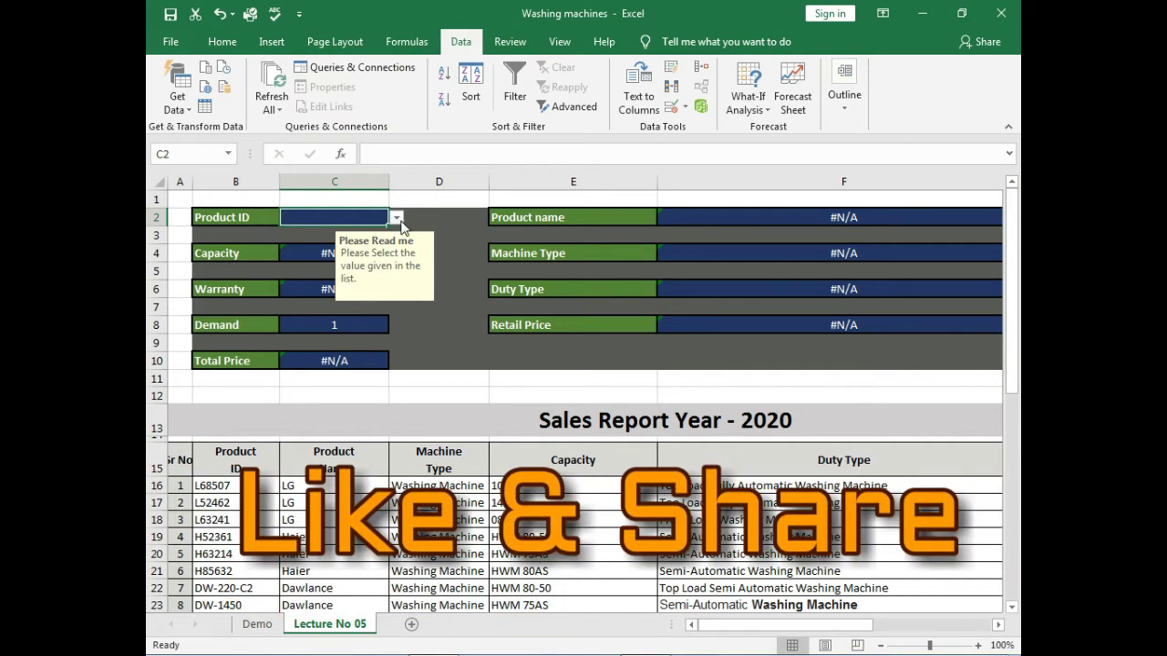
{"action": "left_click", "coordinate": [398, 219]}
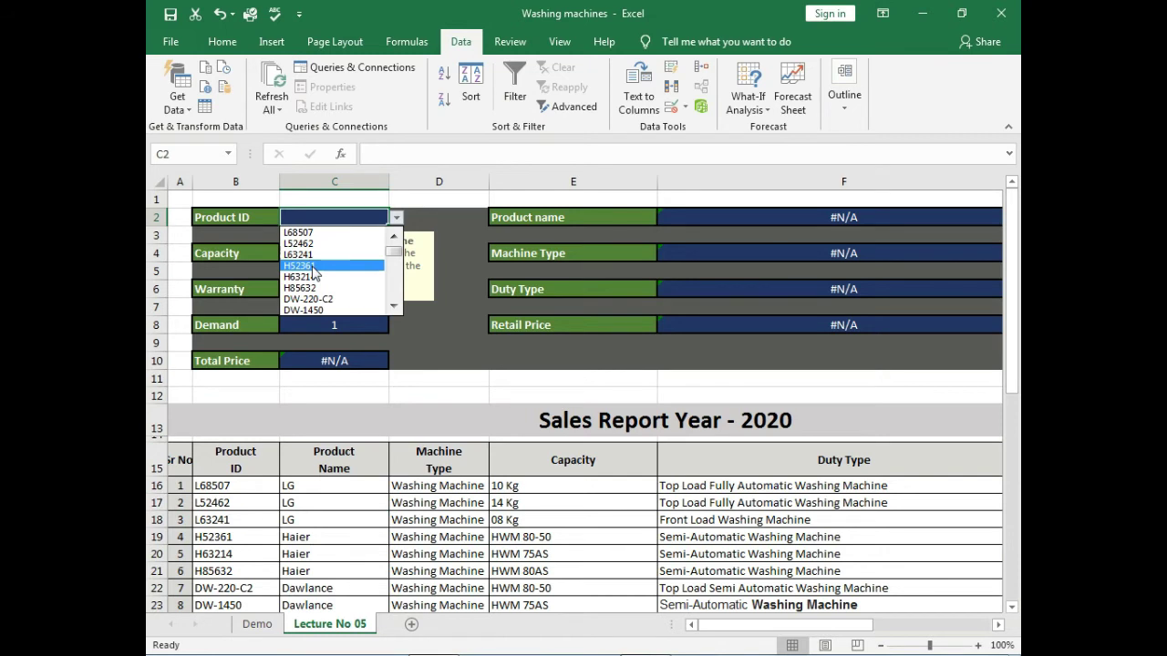
- Pick H52361 from C2's dropdown, then switch it to L68507
{"action": "left_click", "coordinate": [301, 265]}
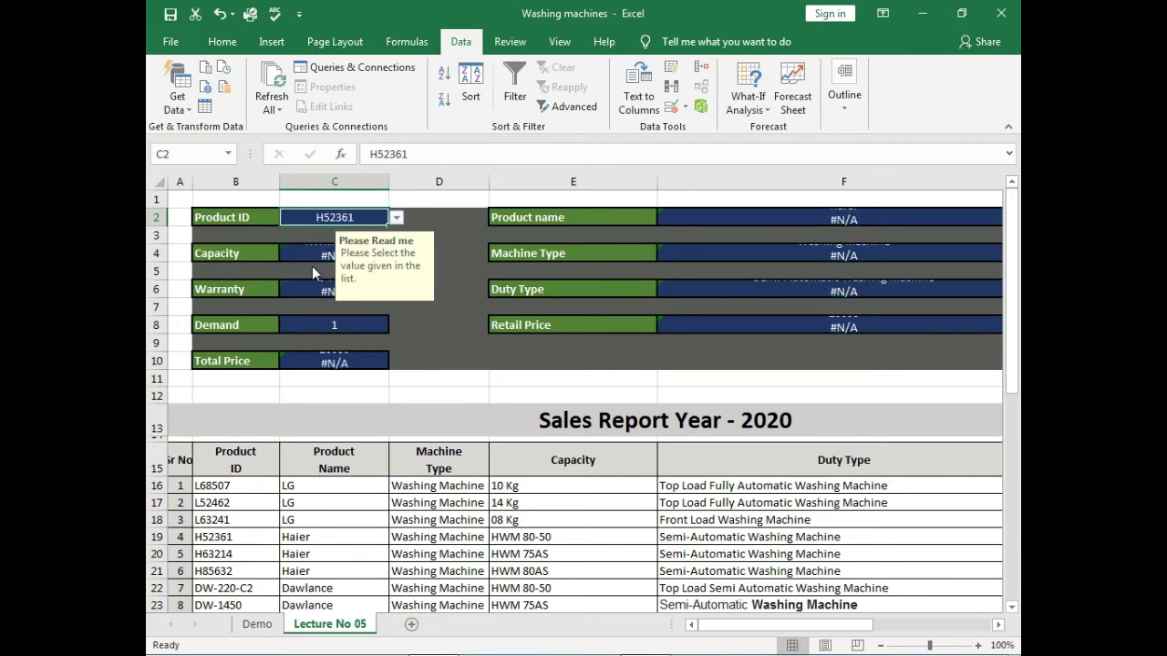
{"action": "left_click", "coordinate": [463, 246]}
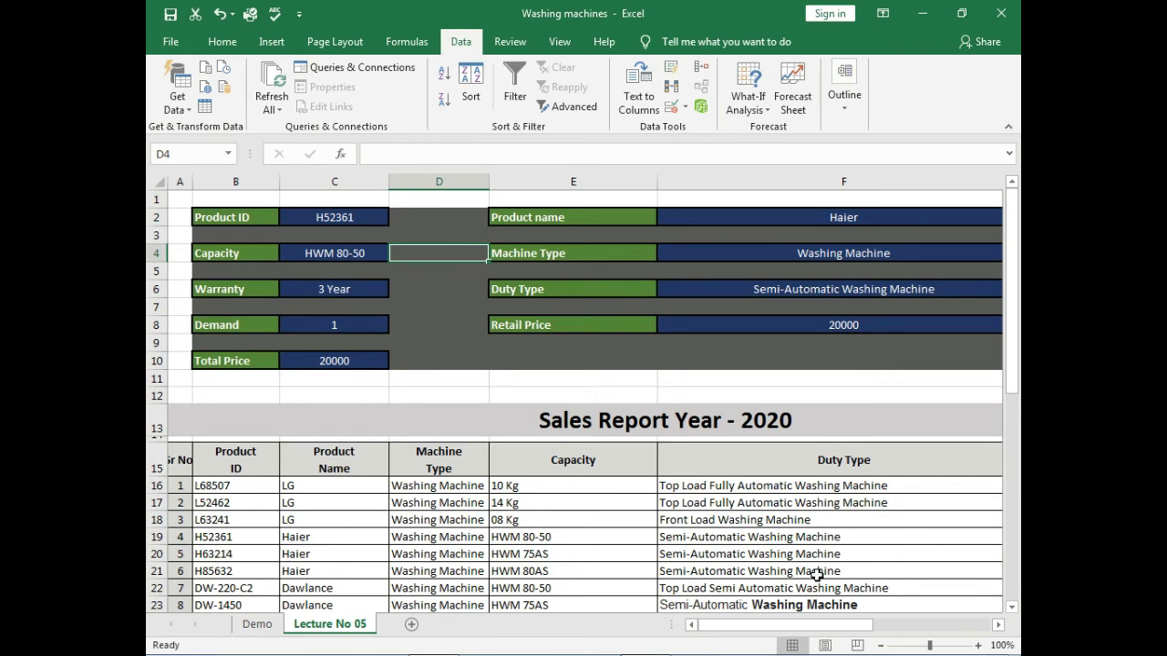
{"action": "left_click", "coordinate": [330, 222]}
{"action": "left_click", "coordinate": [396, 217]}
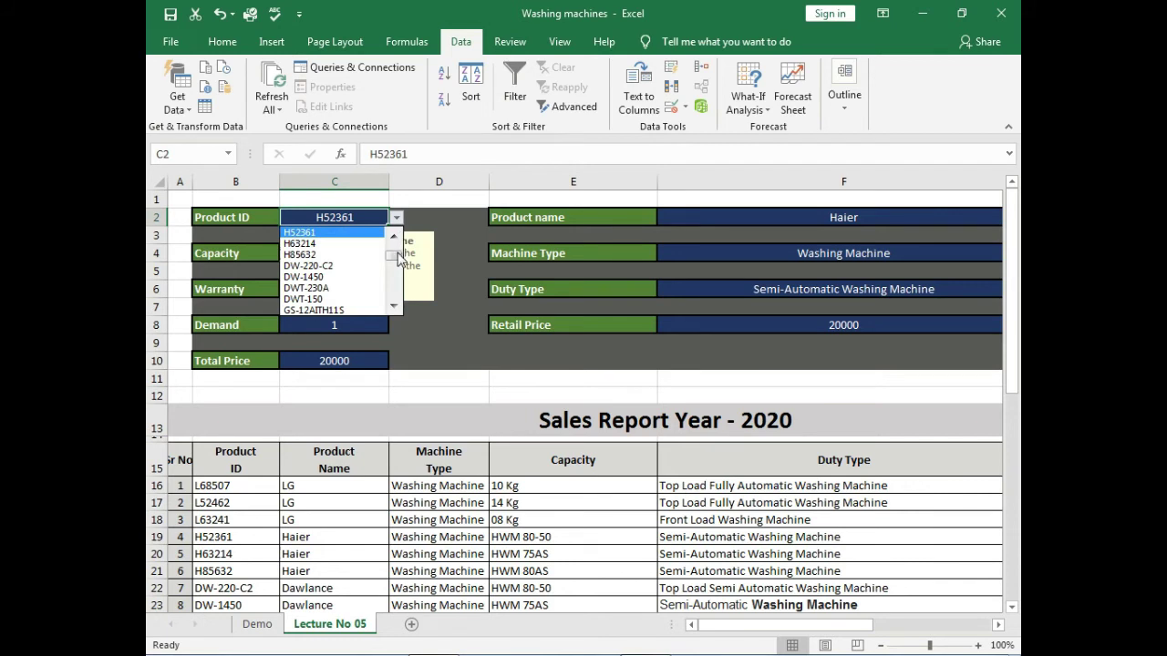
{"action": "scroll", "coordinate": [397, 259], "scroll_direction": "up", "scroll_amount": 1}
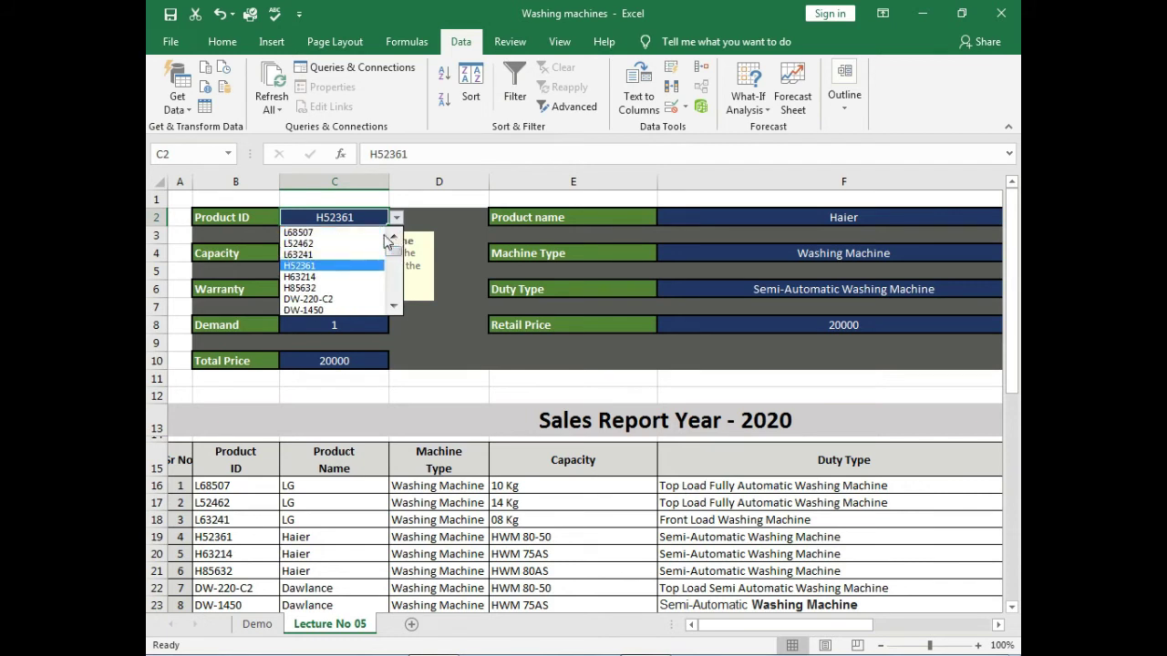
{"action": "left_click", "coordinate": [320, 235]}
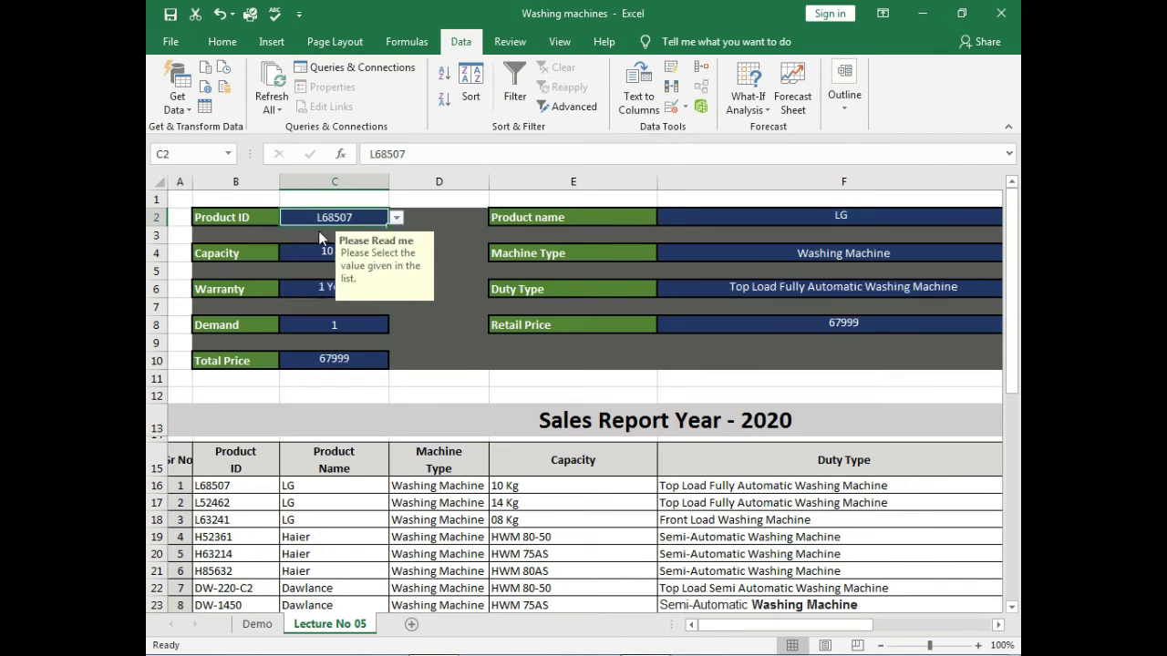
{"action": "left_click", "coordinate": [428, 551]}
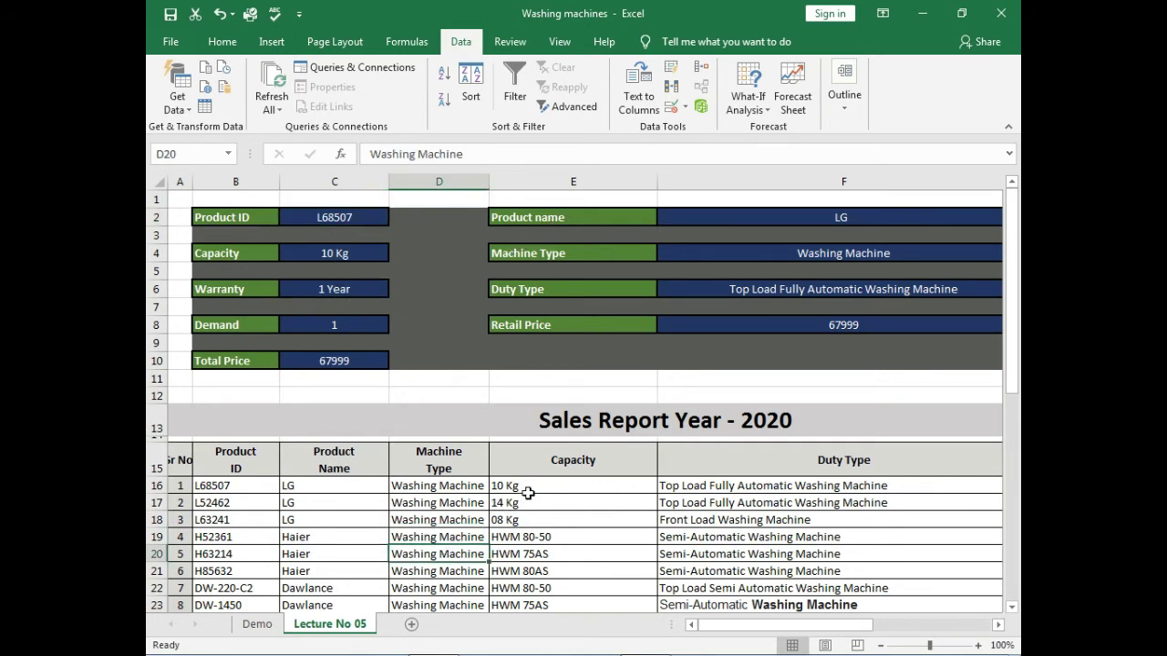
{"action": "left_click", "coordinate": [306, 486]}
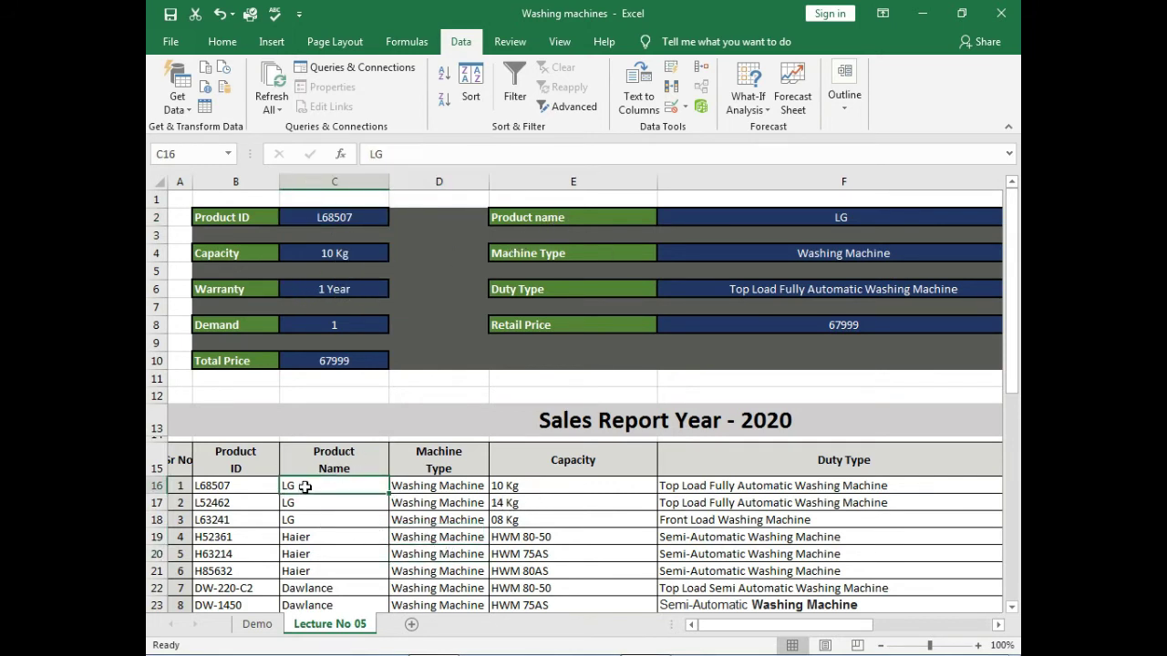
{"action": "left_click", "coordinate": [432, 486]}
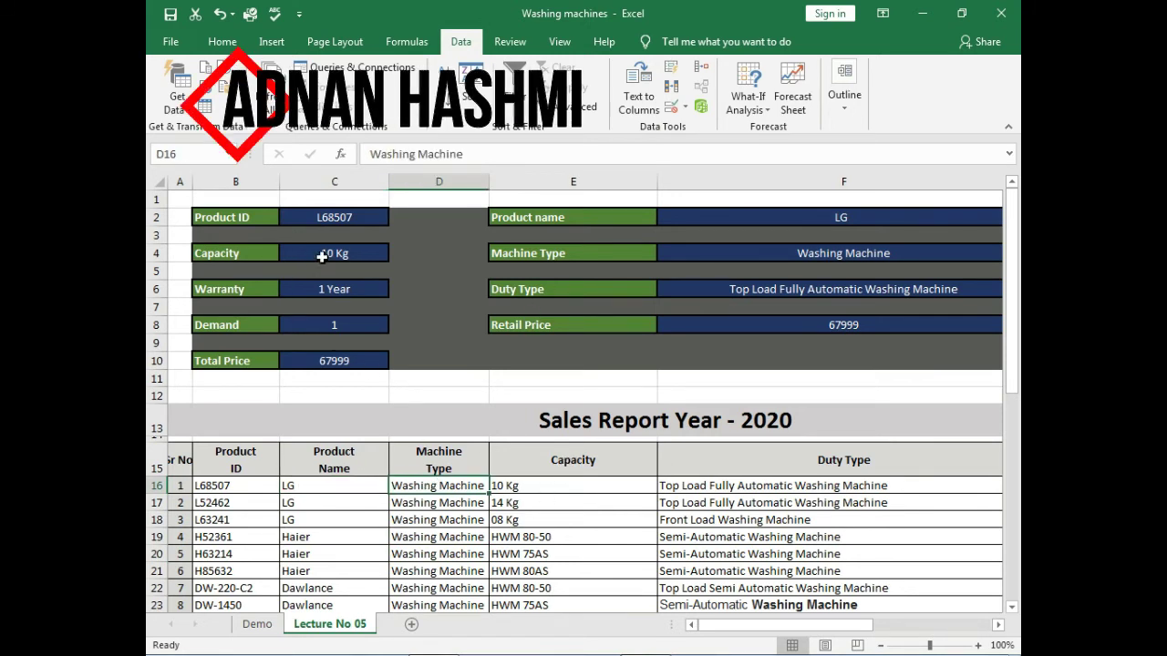
{"action": "left_click", "coordinate": [526, 486]}
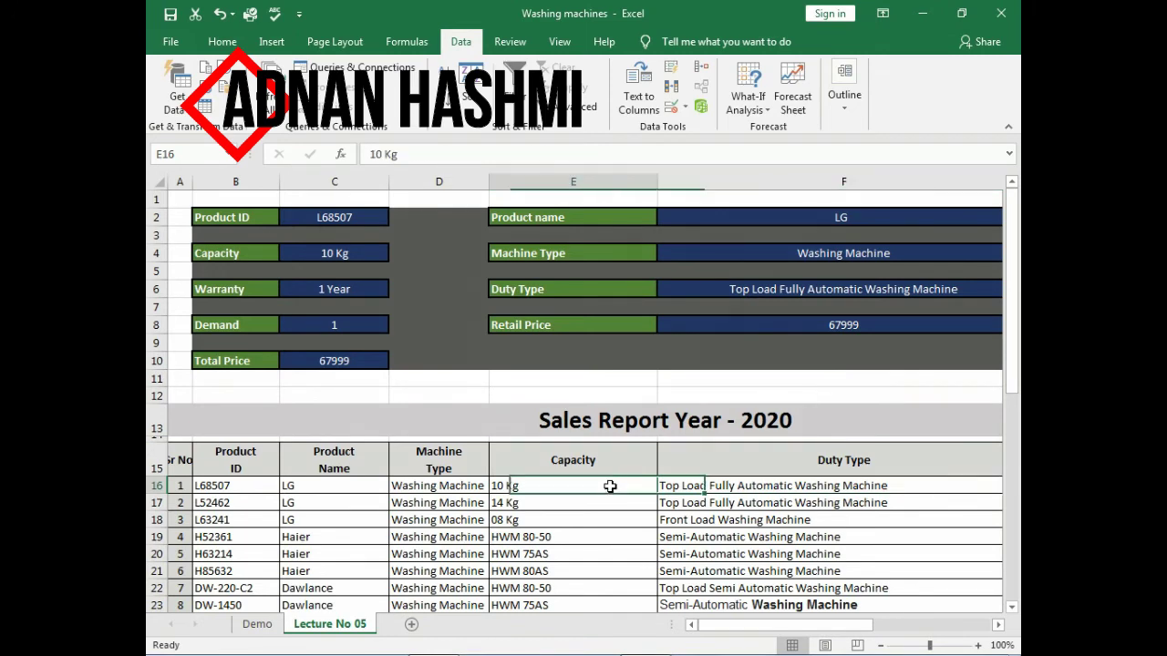
{"action": "left_click", "coordinate": [691, 488]}
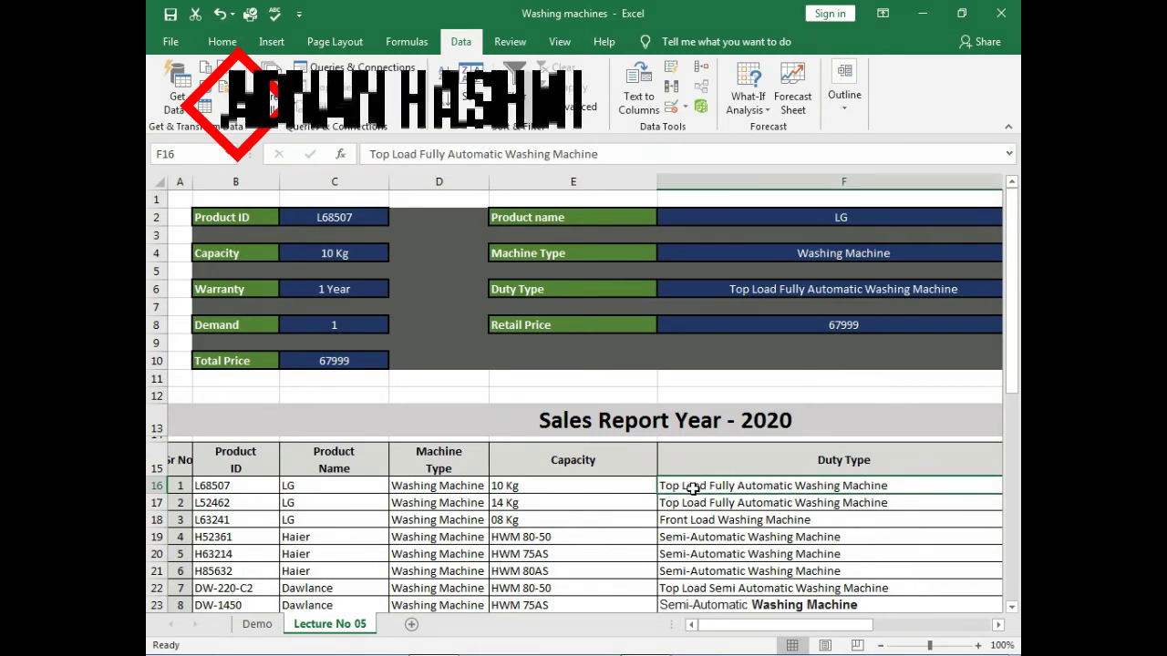
{"action": "key", "text": "Right"}
{"action": "key", "text": "Right"}
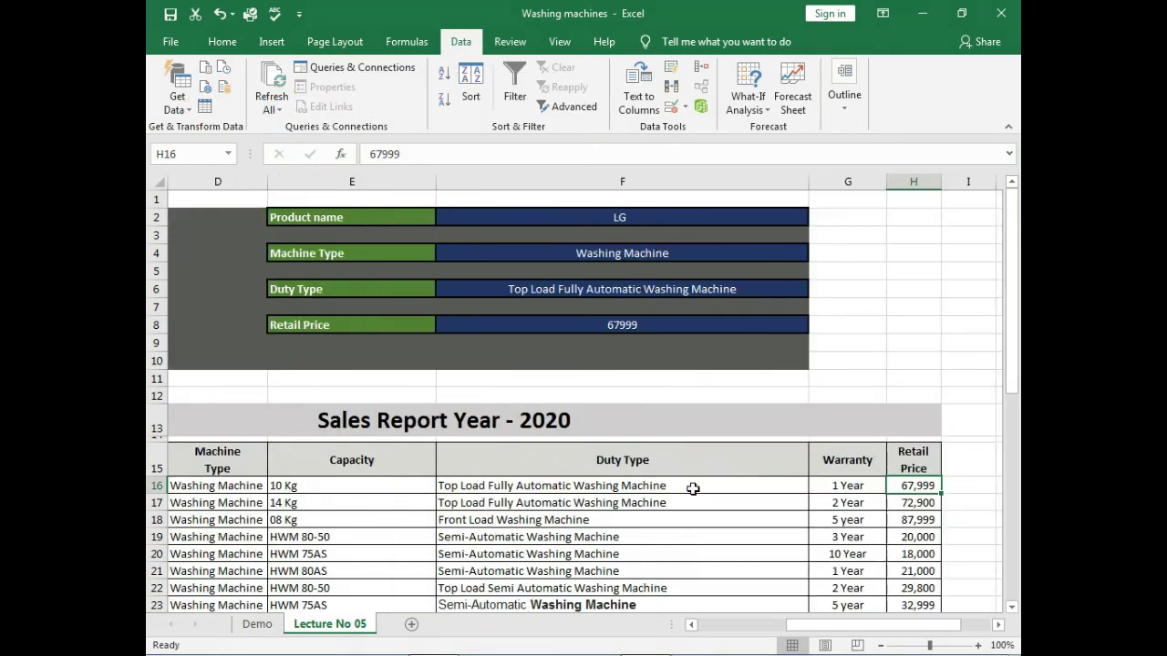
{"action": "key", "text": "Left"}
{"action": "key", "text": "Right"}
{"action": "key", "text": "Left"}
{"action": "key", "text": "Left"}
{"action": "key", "text": "Home"}
{"action": "key", "text": "Right"}
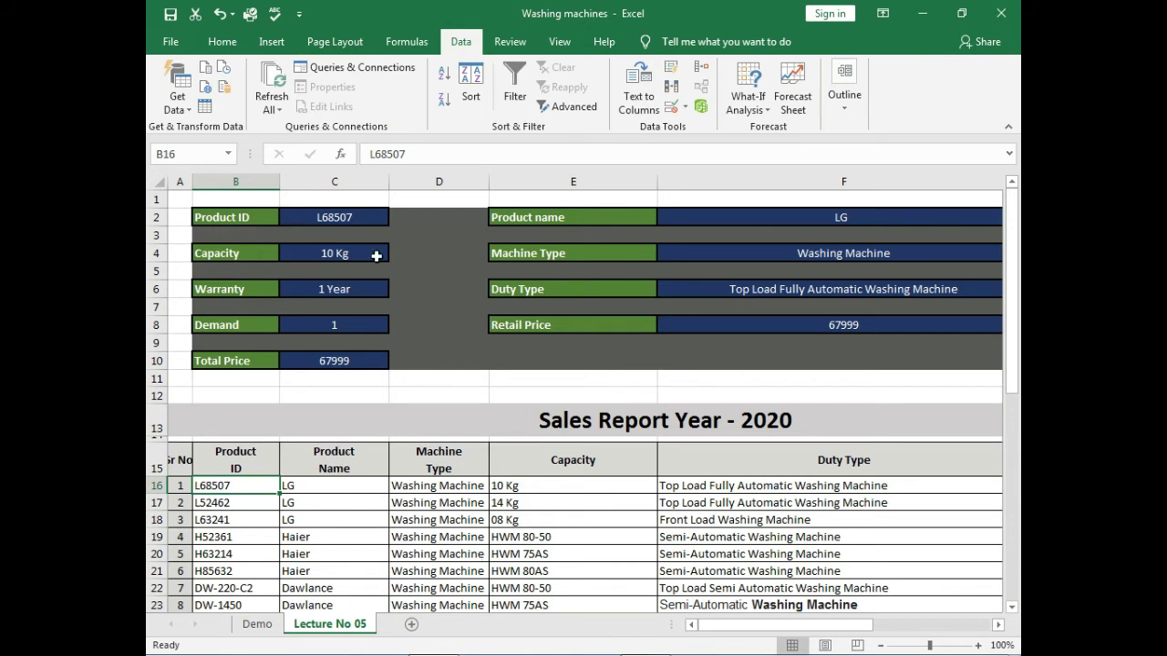
- Choose DW-220-C2 from C2's dropdown to show the Dawlance HWM 80-50 at 29800
{"action": "left_click", "coordinate": [372, 219]}
{"action": "left_click", "coordinate": [396, 220]}
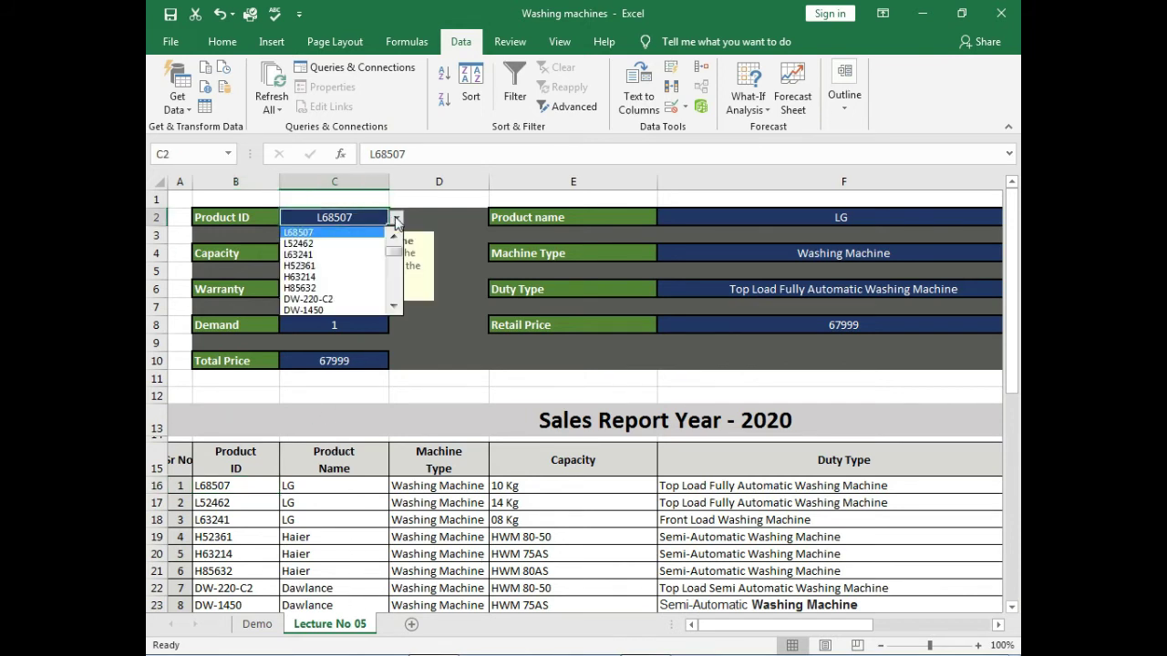
{"action": "left_click", "coordinate": [330, 301]}
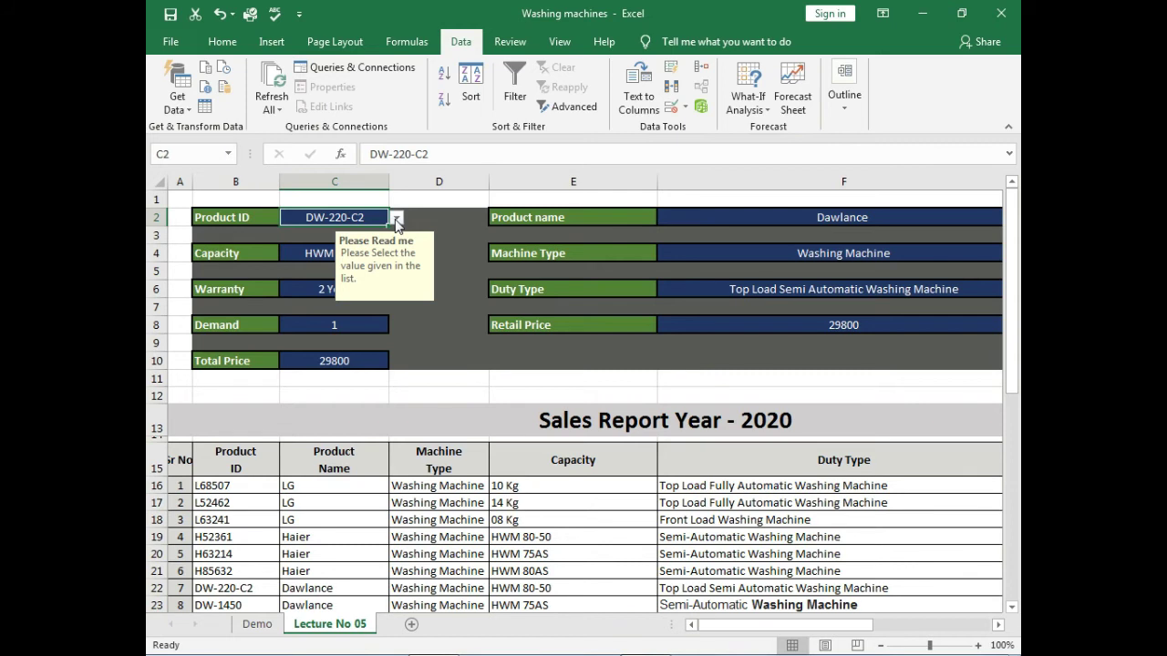
{"action": "left_click", "coordinate": [437, 333]}
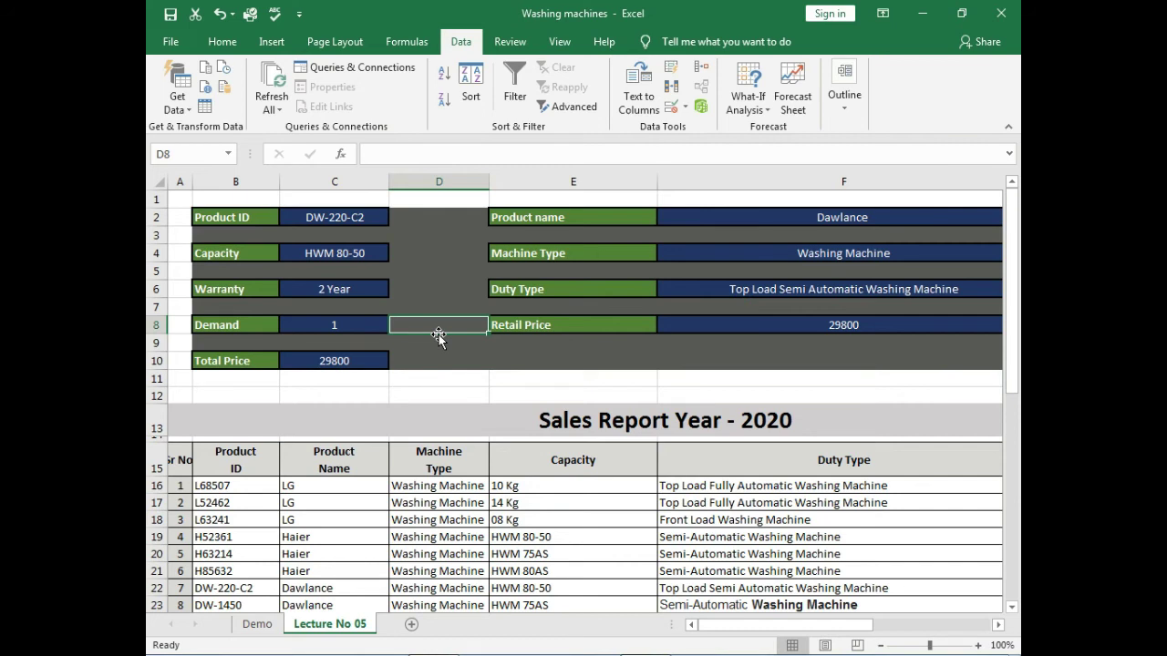
{"action": "left_click", "coordinate": [707, 259]}
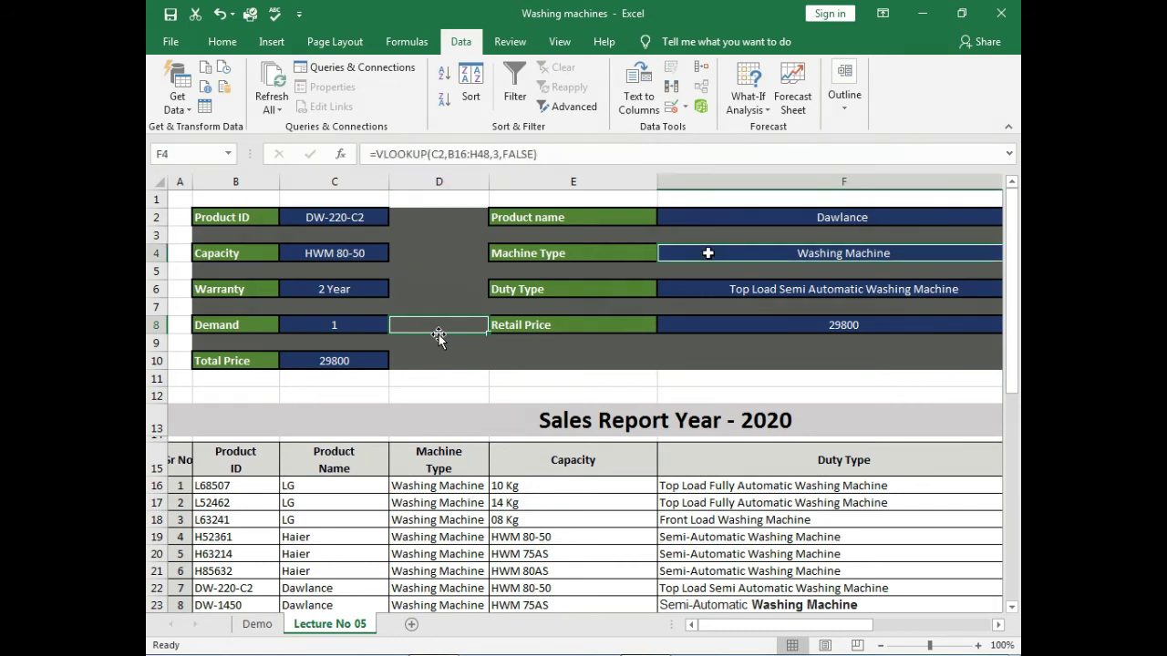
{"action": "left_click", "coordinate": [741, 219]}
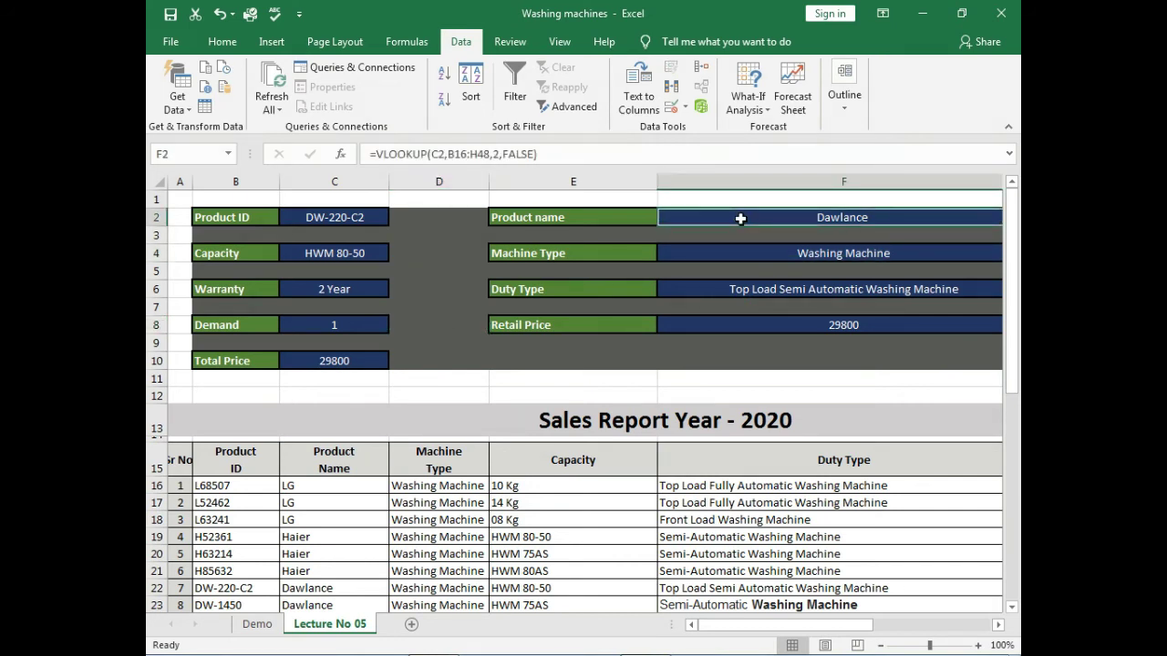